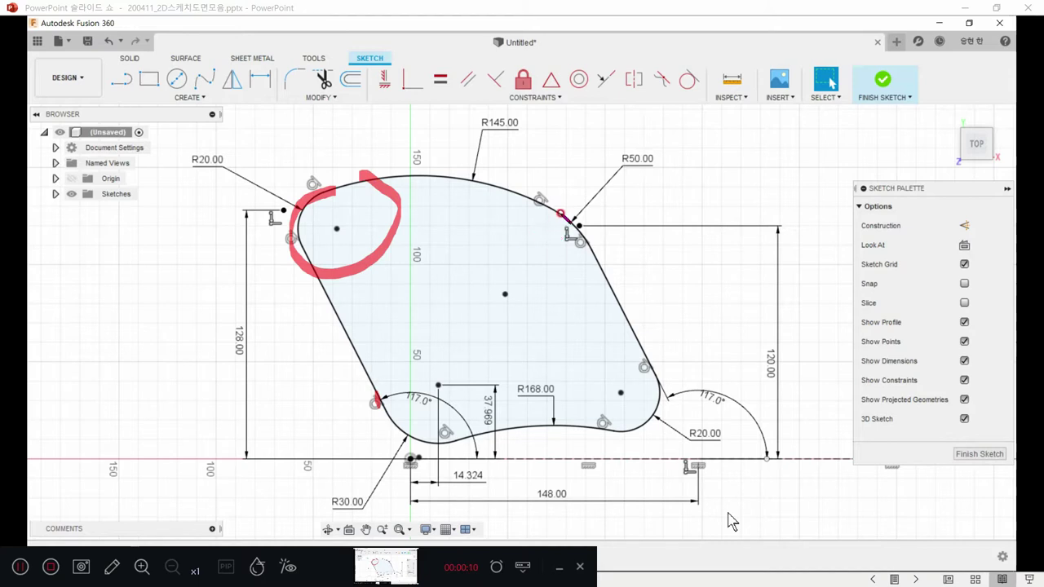
{"action": "mouse_move", "coordinate": [561, 214]}
{"action": "left_mouse_down"}
{"action": "mouse_move", "coordinate": [502, 266]}
{"action": "mouse_move", "coordinate": [600, 236]}
{"action": "mouse_move", "coordinate": [570, 200]}
{"action": "left_mouse_up"}
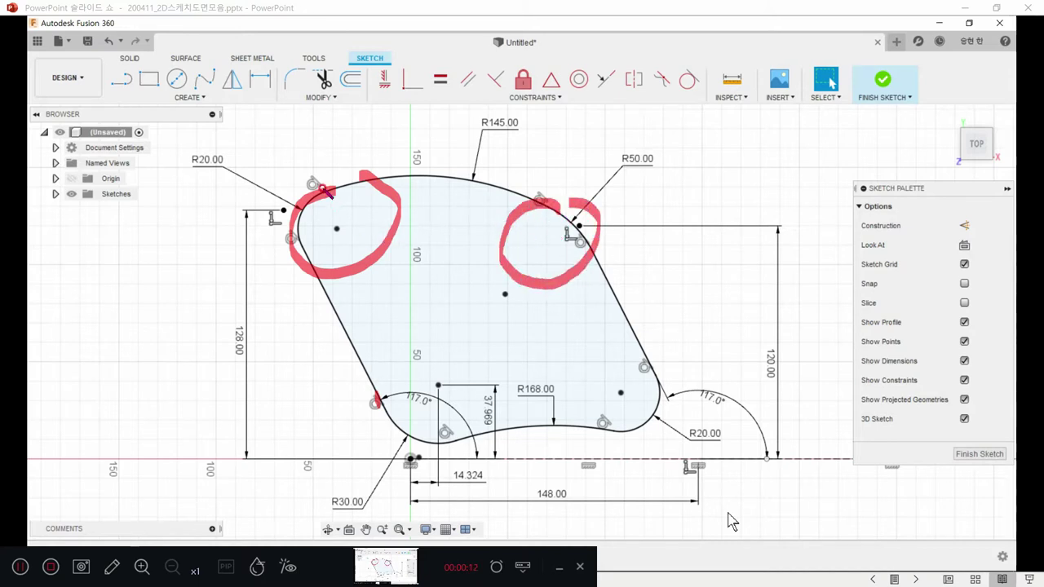
{"action": "left_click_drag", "start_coordinate": [313, 183], "coordinate": [289, 155]}
{"action": "left_click_drag", "start_coordinate": [318, 124], "coordinate": [338, 127]}
{"action": "mouse_move", "coordinate": [326, 126]}
{"action": "left_mouse_down"}
{"action": "mouse_move", "coordinate": [328, 171]}
{"action": "mouse_move", "coordinate": [342, 150]}
{"action": "left_mouse_up"}
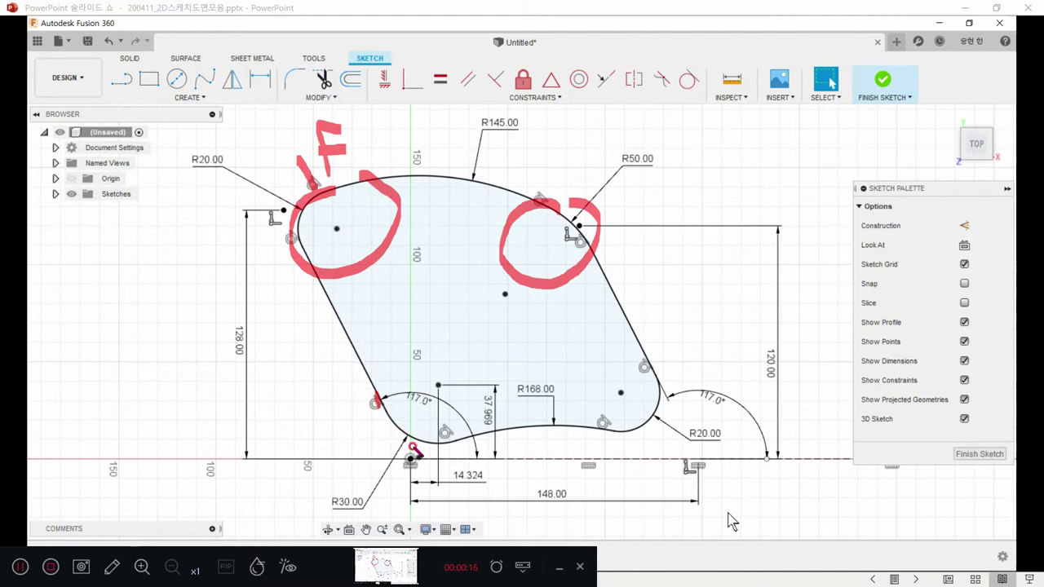
{"action": "left_click_drag", "start_coordinate": [413, 458], "coordinate": [432, 440]}
{"action": "mouse_move", "coordinate": [640, 428]}
{"action": "left_mouse_down"}
{"action": "mouse_move", "coordinate": [689, 455]}
{"action": "mouse_move", "coordinate": [674, 399]}
{"action": "left_mouse_up"}
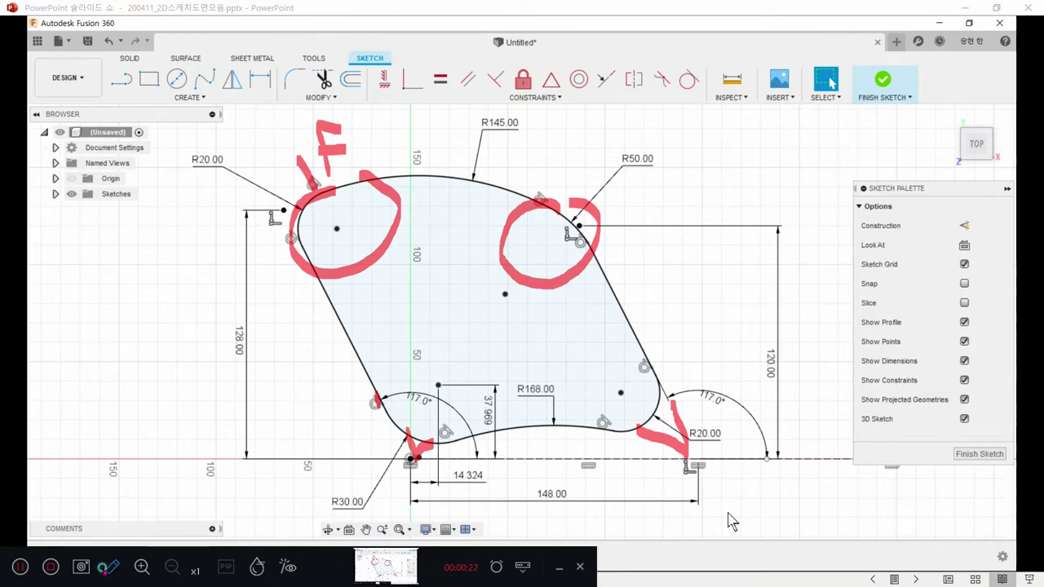
{"action": "key", "text": "Escape"}
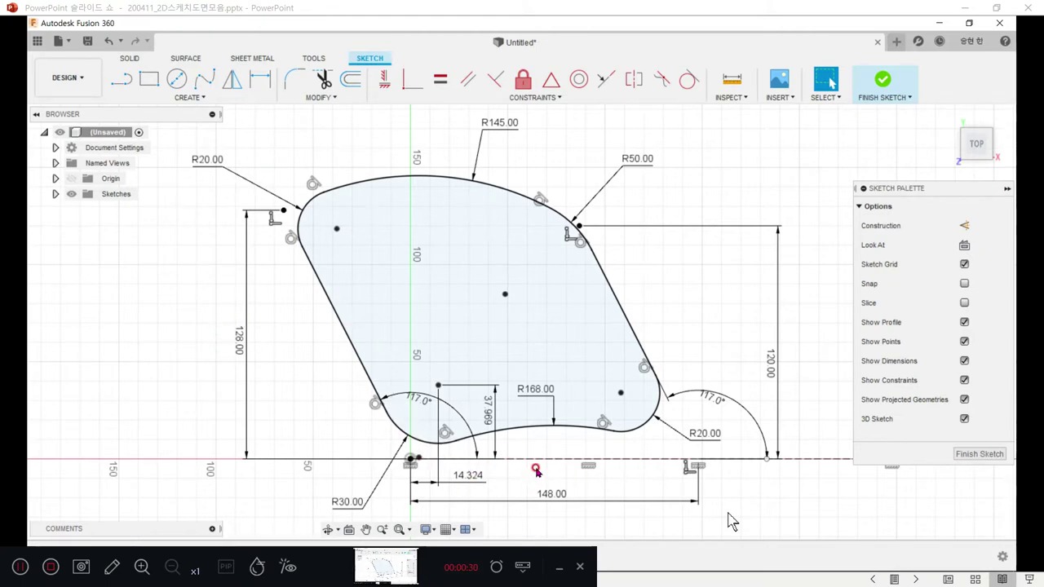
Step: Switch to CADian3D and draw a line from the origin with length 130 at an angle of 117 degrees
{"action": "key", "text": "alt+Tab"}
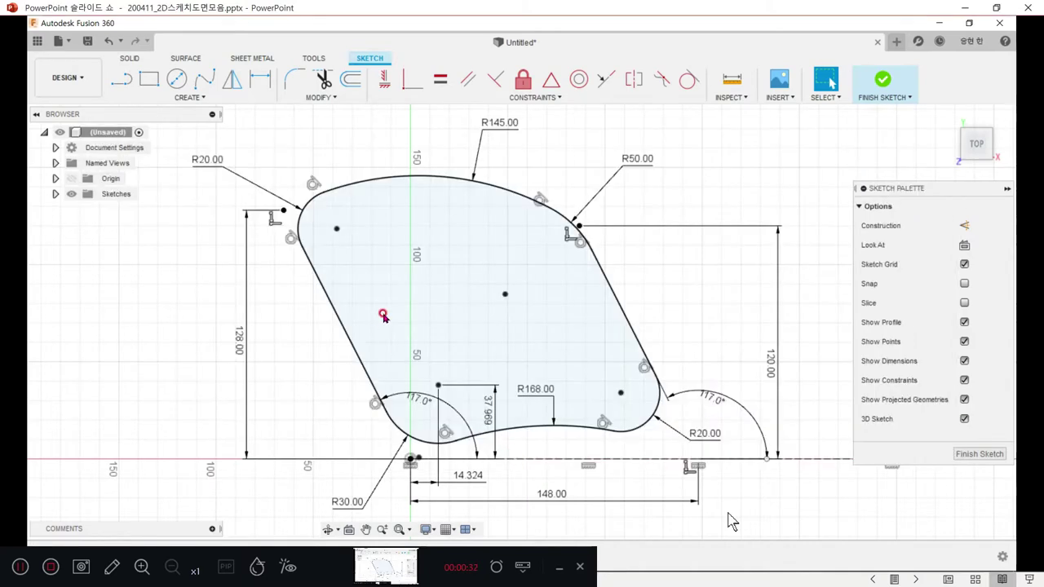
{"action": "key", "text": "alt+Tab"}
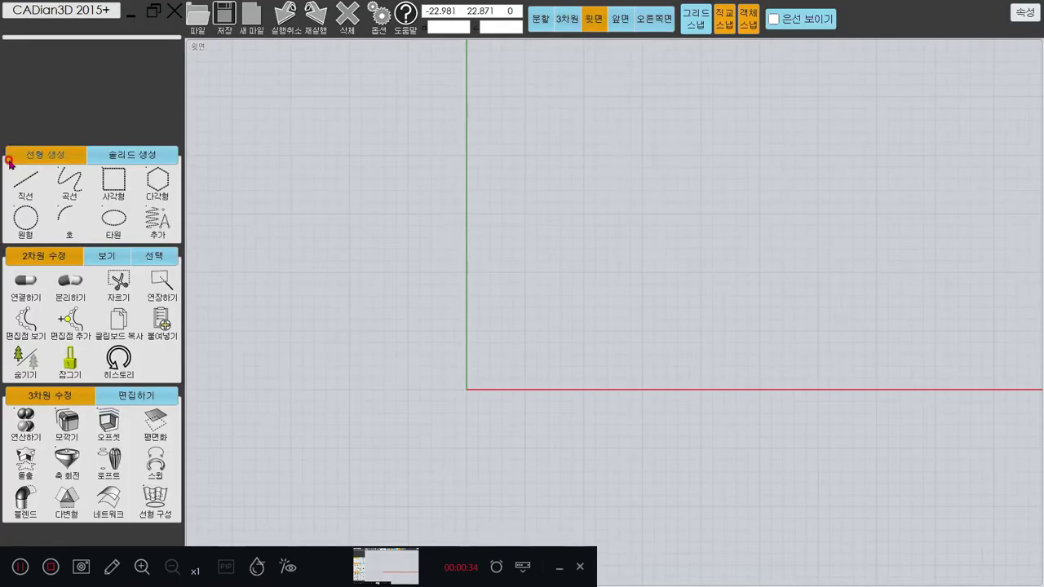
{"action": "left_click", "coordinate": [26, 180]}
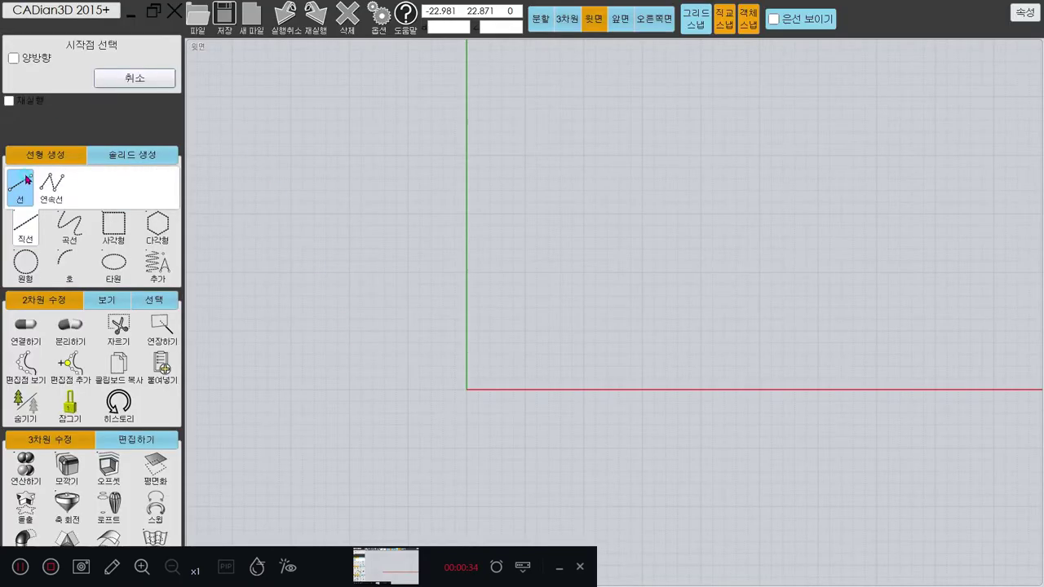
{"action": "left_click", "coordinate": [467, 390]}
{"action": "type", "text": "@"}
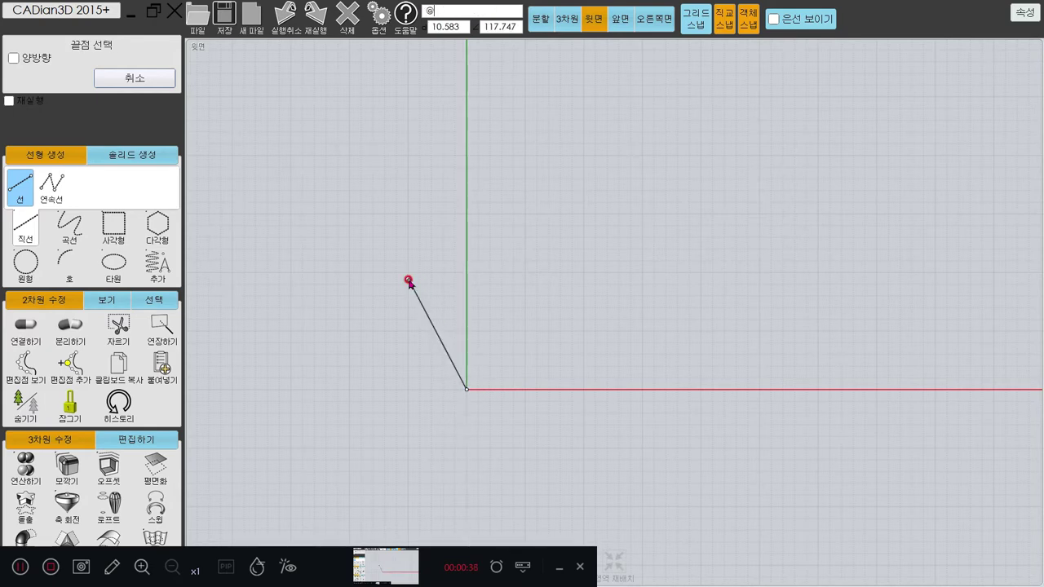
{"action": "type", "text": "130<117"}
{"action": "key", "text": "Return"}
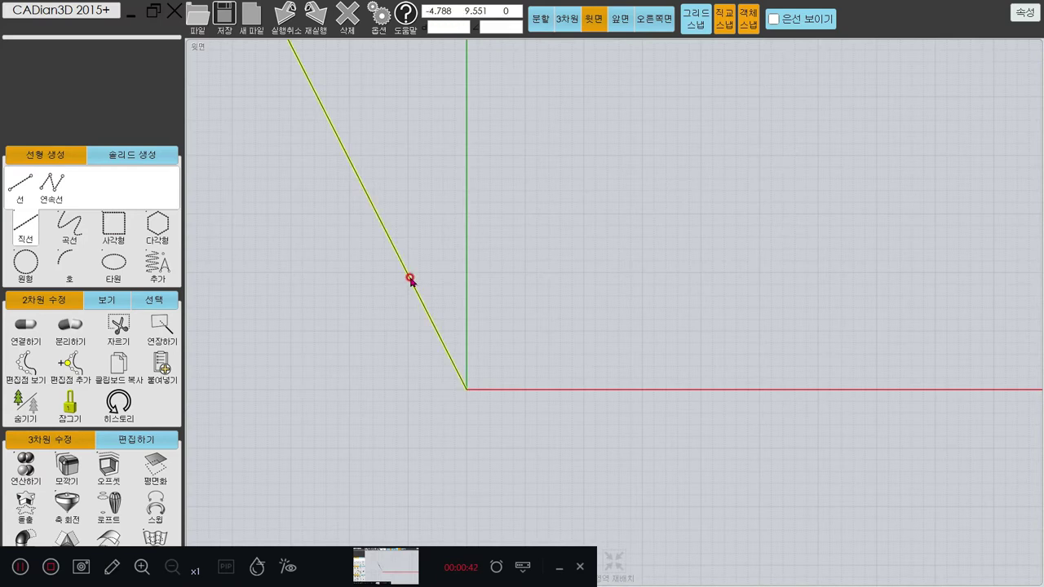
Step: Draw a second line of length 130 at 117 degrees, starting on the X axis 148 from the origin
{"action": "scroll", "coordinate": [409, 282], "scroll_direction": "down", "scroll_amount": 2}
{"action": "left_click", "coordinate": [410, 289]}
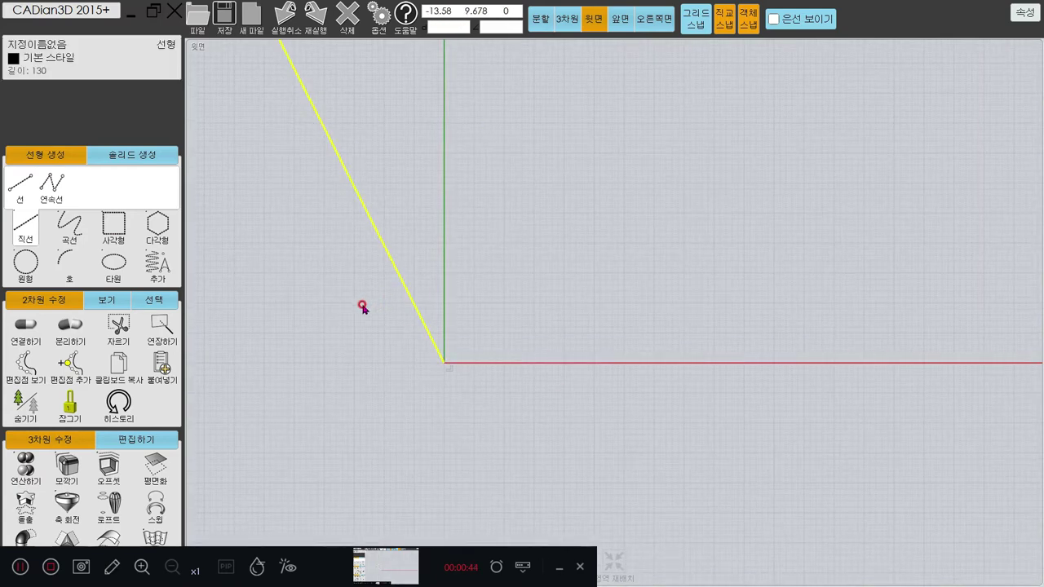
{"action": "middle_click_drag", "start_coordinate": [363, 305], "coordinate": [417, 332]}
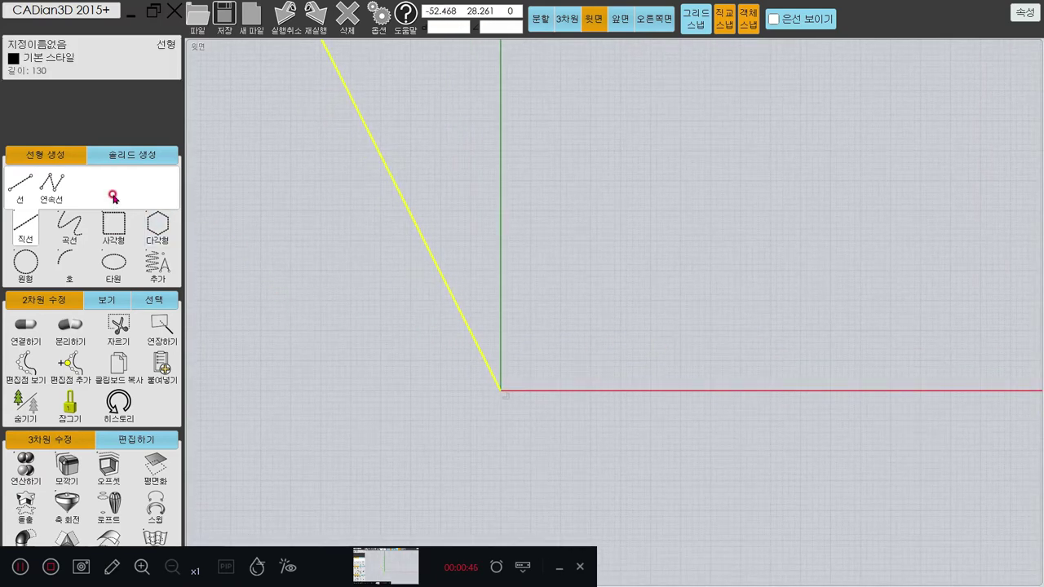
{"action": "left_click", "coordinate": [21, 186]}
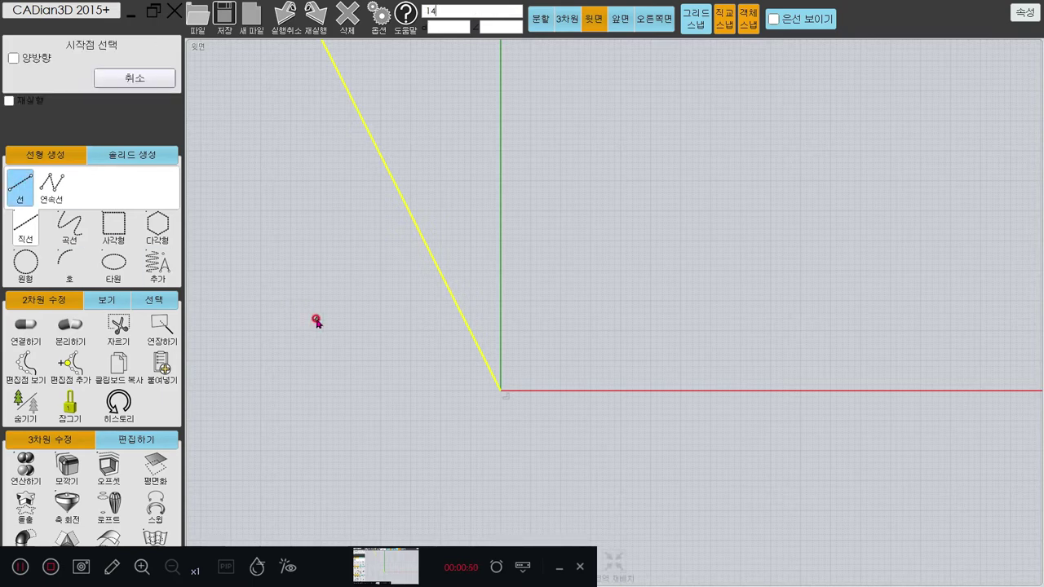
{"action": "key", "text": "Return"}
{"action": "middle_click_drag", "start_coordinate": [620, 389], "coordinate": [453, 298]}
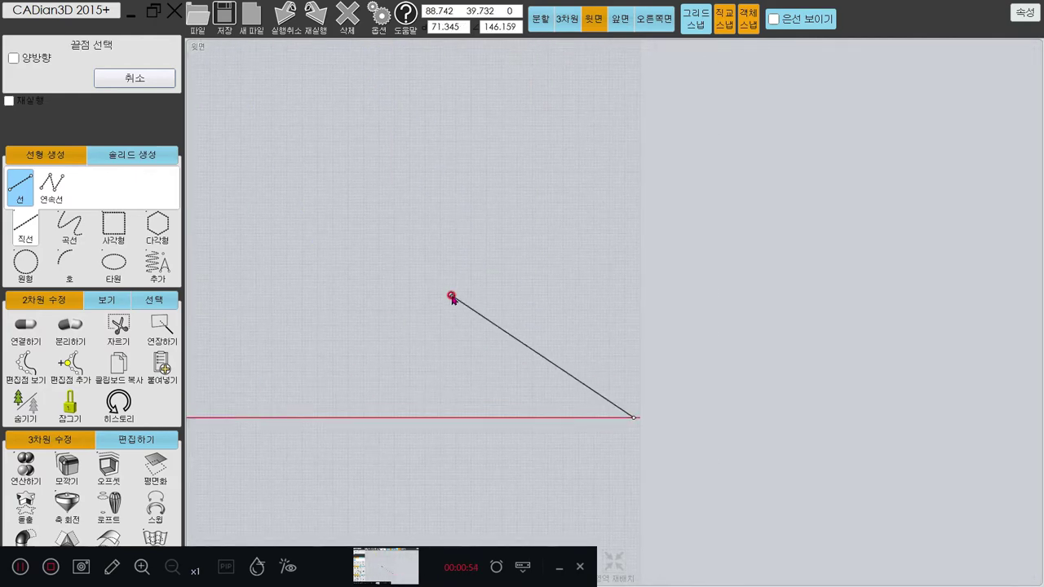
{"action": "type", "text": "@130<117"}
{"action": "key", "text": "Return"}
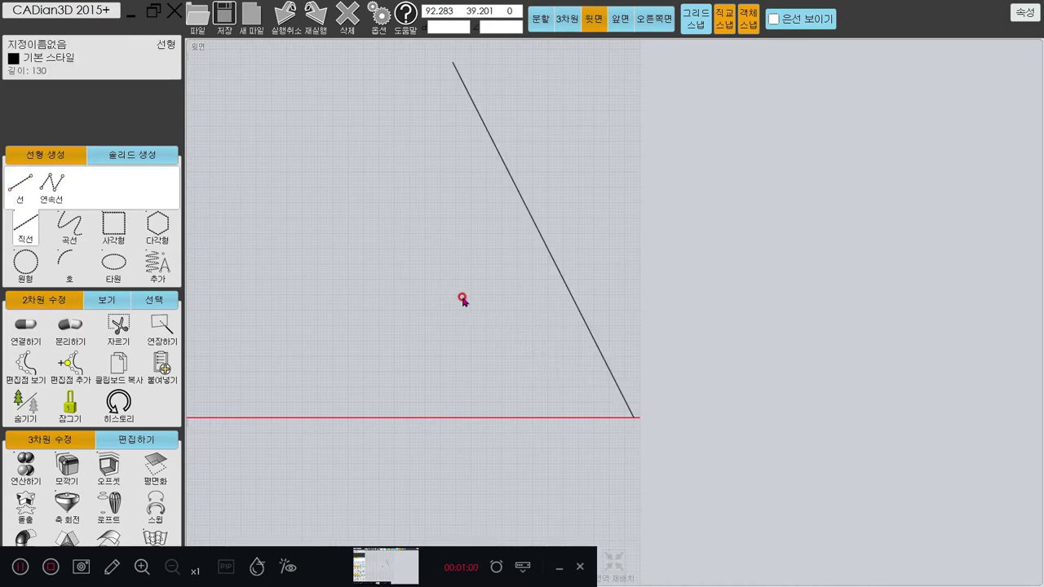
Step: Check the reference drawing in PowerPoint, and draw a horizontal baseline in CADian3D connecting the lower ends of the two slanted lines
{"action": "scroll", "coordinate": [453, 300], "scroll_direction": "down", "scroll_amount": 2}
{"action": "scroll", "coordinate": [592, 414], "scroll_direction": "up", "scroll_amount": 3}
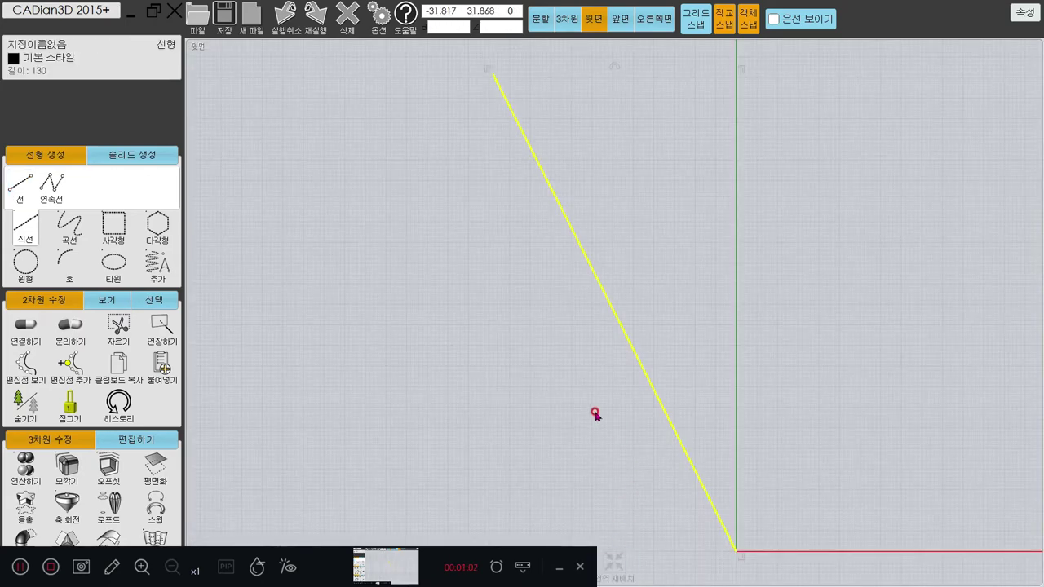
{"action": "scroll", "coordinate": [589, 414], "scroll_direction": "down", "scroll_amount": 2}
{"action": "key", "text": "Escape"}
{"action": "mouse_move", "coordinate": [588, 414]}
{"action": "middle_mouse_down"}
{"action": "mouse_move", "coordinate": [482, 394]}
{"action": "mouse_move", "coordinate": [401, 357]}
{"action": "middle_mouse_up"}
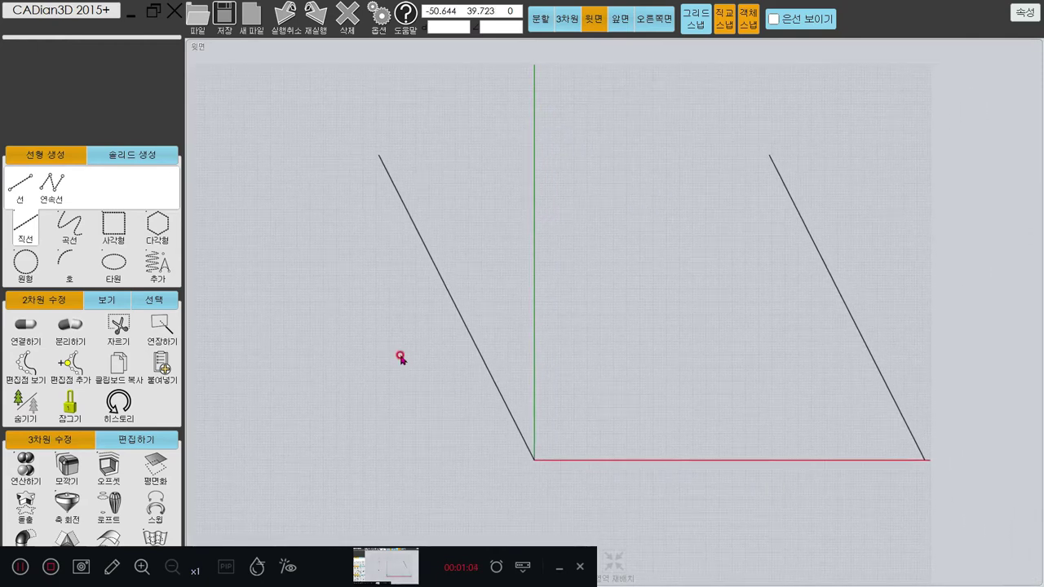
{"action": "key", "text": "alt+Tab"}
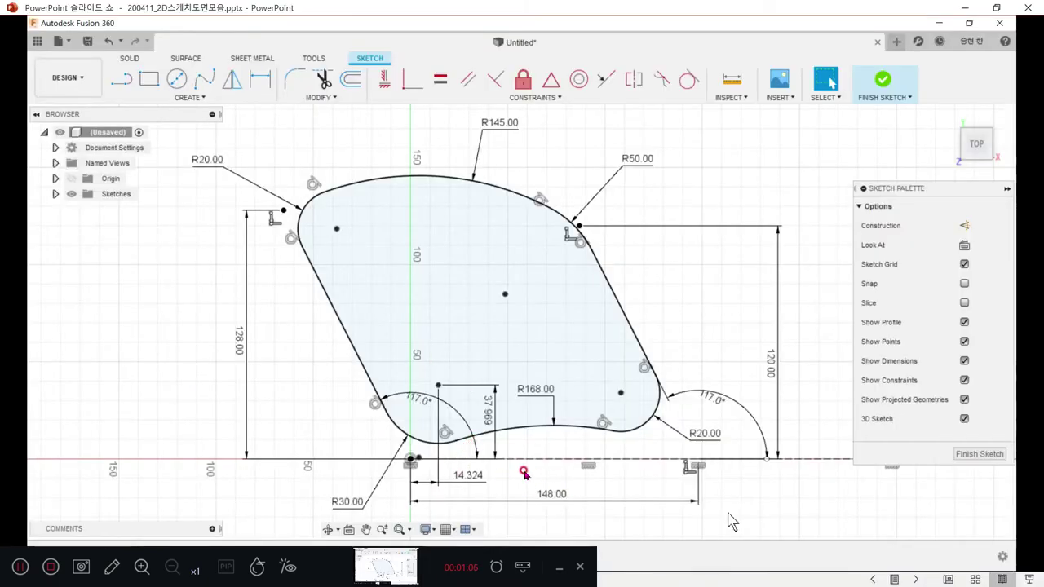
{"action": "key", "text": "alt+Tab"}
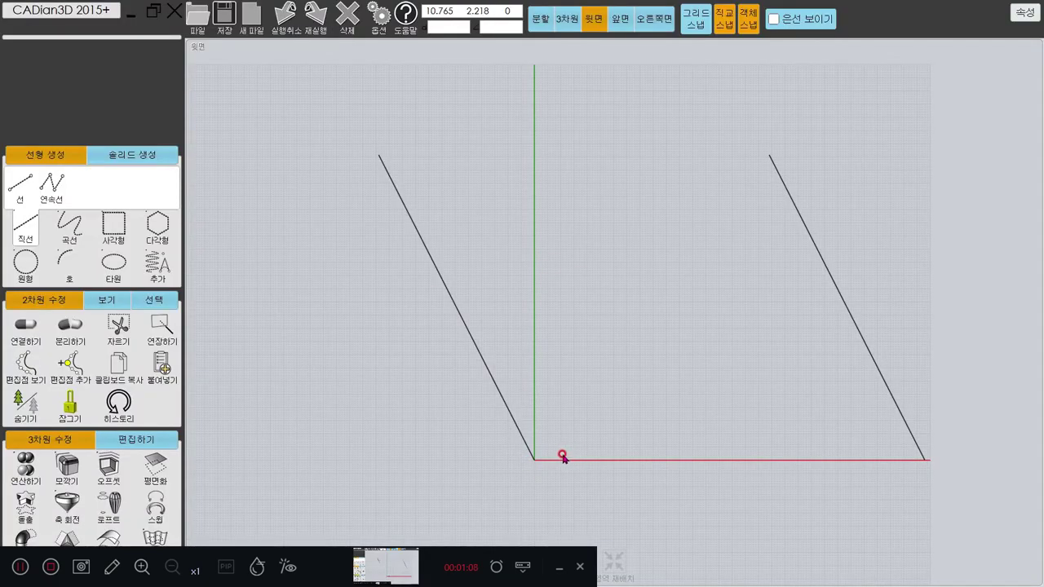
{"action": "left_click", "coordinate": [20, 186]}
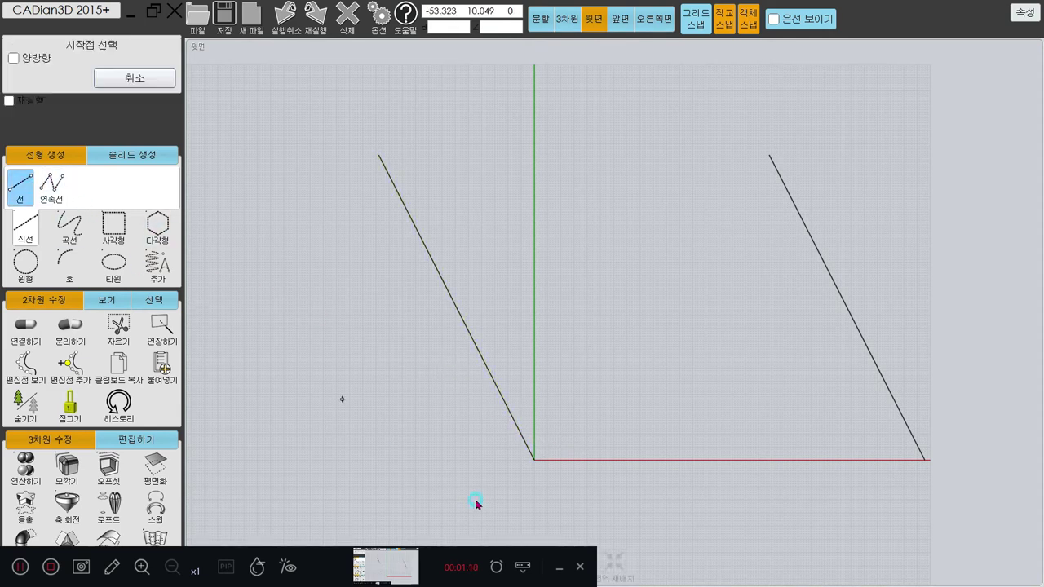
{"action": "left_click", "coordinate": [533, 461]}
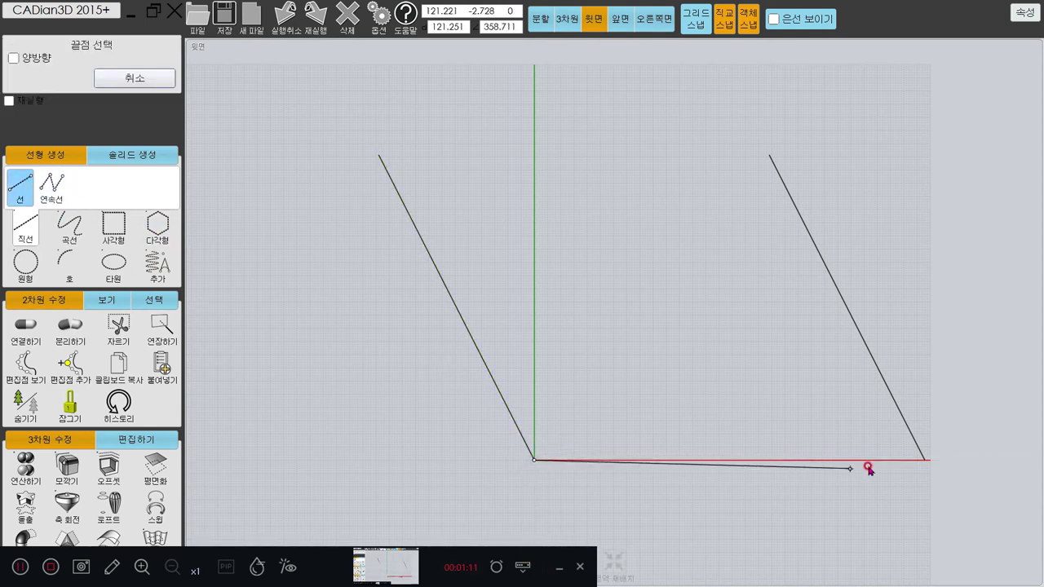
{"action": "left_click", "coordinate": [924, 462]}
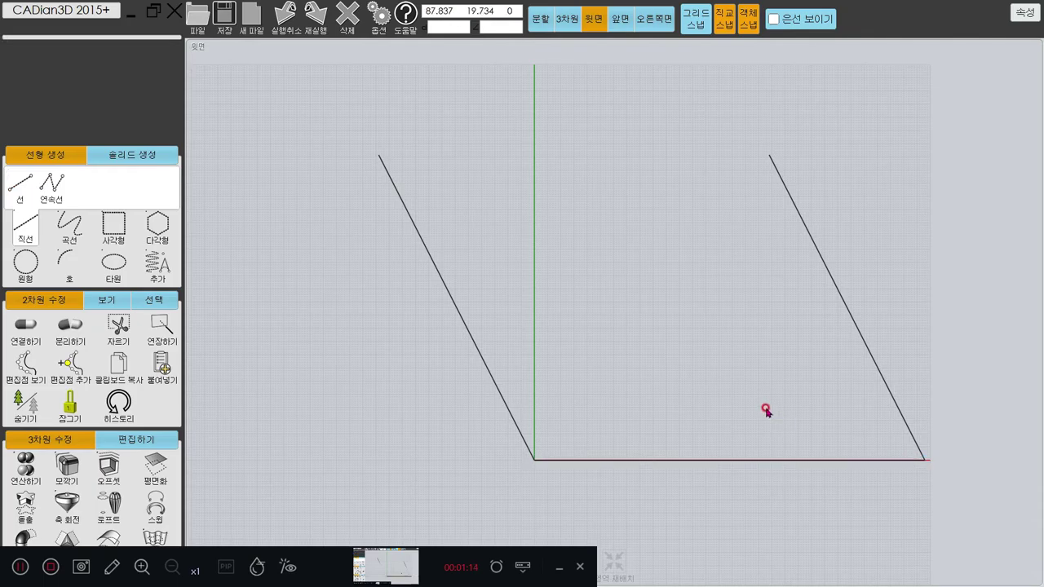
Step: Check the reference drawing's heights in PowerPoint, and offset the baseline upward by 120 in CADian3D
{"action": "key", "text": "alt+Tab"}
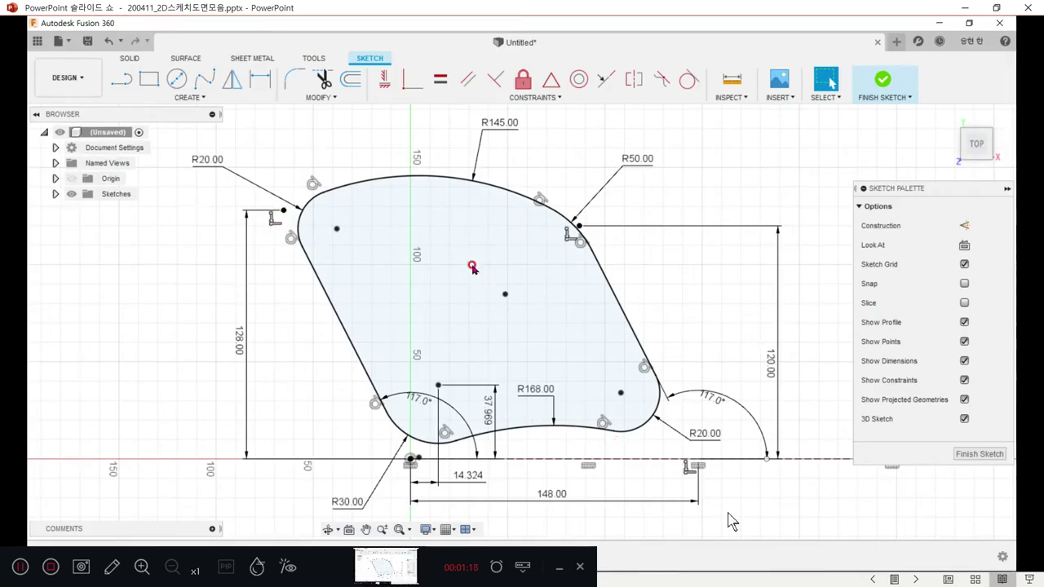
{"action": "key", "text": "alt+Tab"}
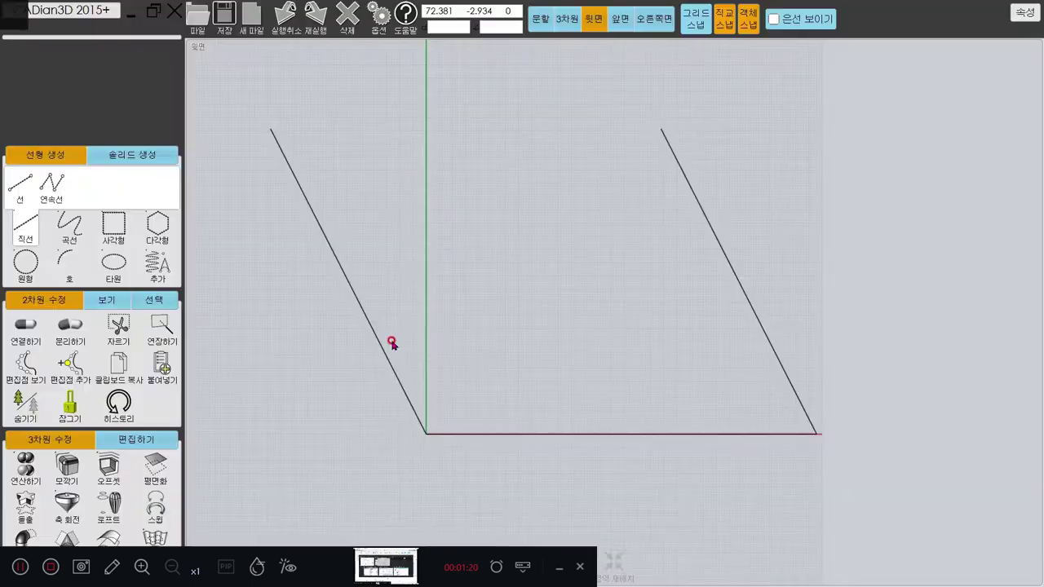
{"action": "scroll", "coordinate": [566, 373], "scroll_direction": "down", "scroll_amount": 3}
{"action": "key", "text": "Return"}
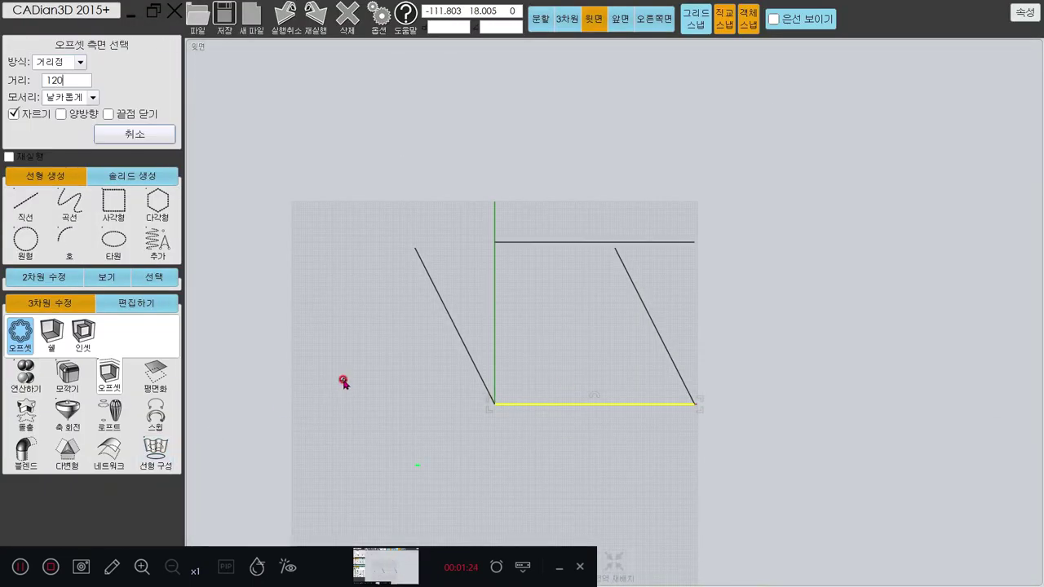
{"action": "key", "text": "Escape"}
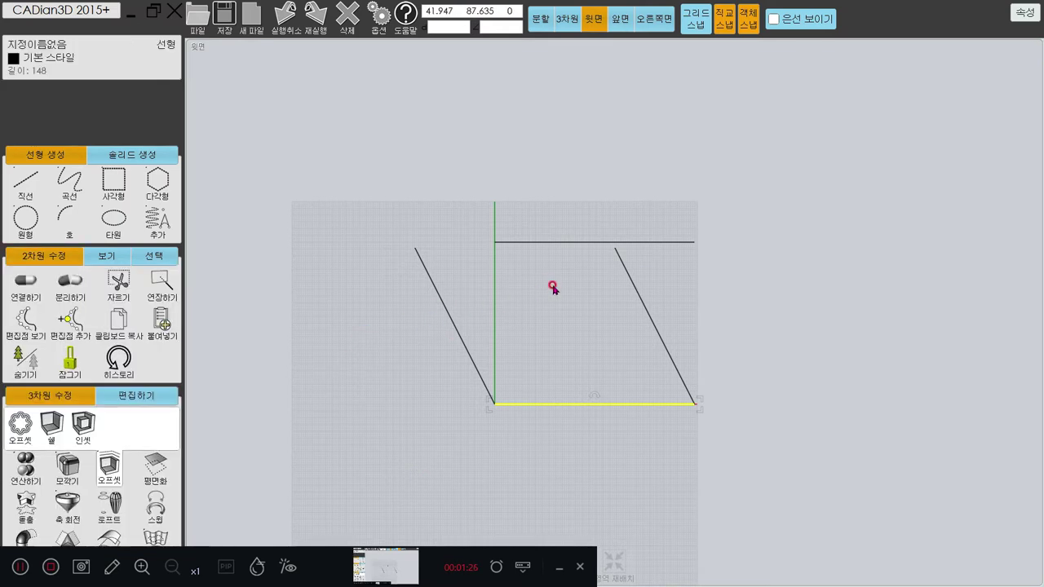
{"action": "key", "text": "Escape"}
Step: Extend the slanted line on the right up to the offset horizontal line
{"action": "left_click", "coordinate": [160, 283]}
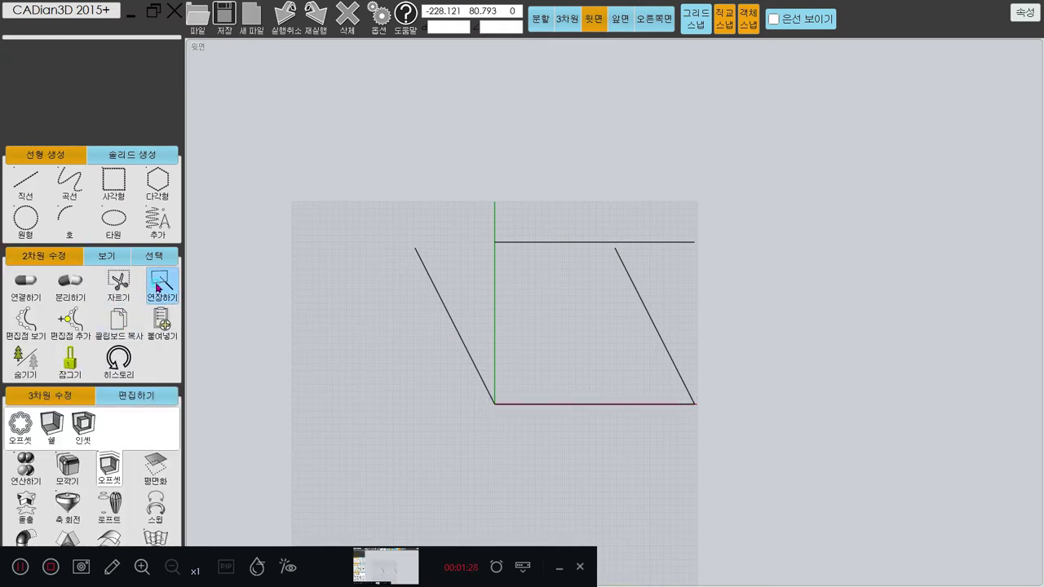
{"action": "left_click", "coordinate": [622, 257]}
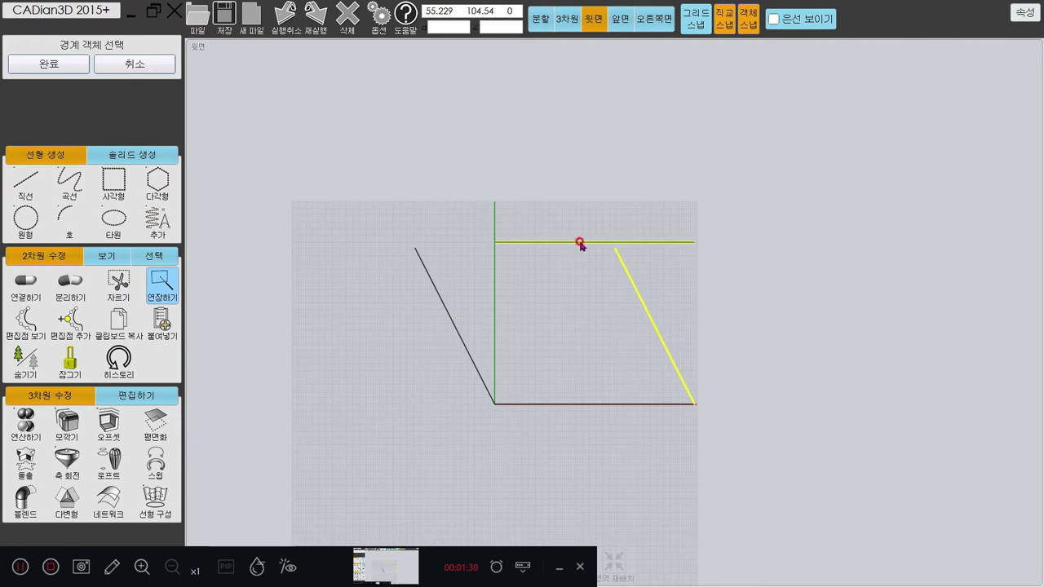
{"action": "left_click", "coordinate": [579, 242]}
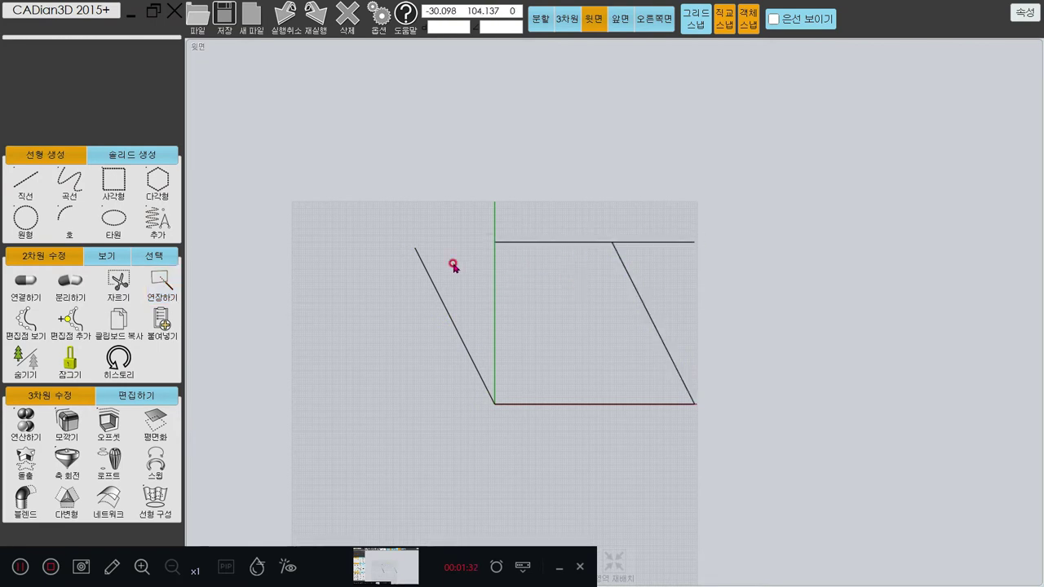
Step: Offset the upper horizontal line upward by a distance of 8
{"action": "scroll", "coordinate": [439, 272], "scroll_direction": "up", "scroll_amount": 2}
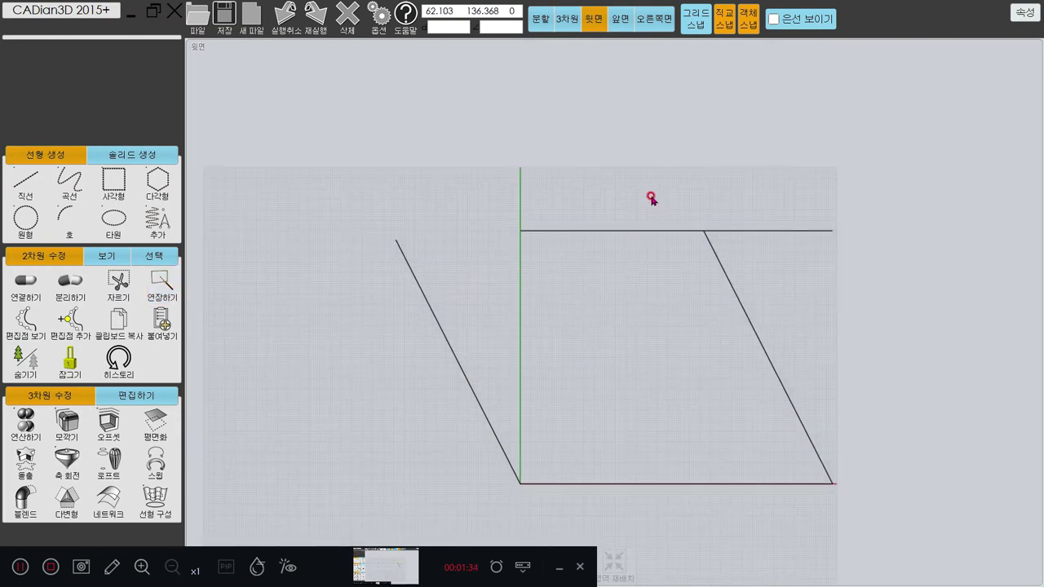
{"action": "left_click", "coordinate": [615, 257]}
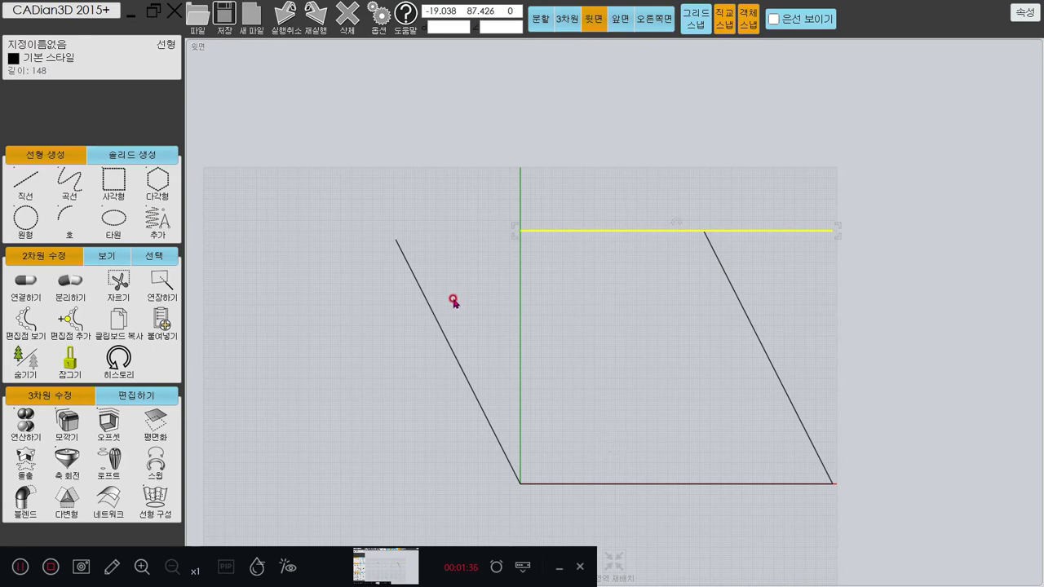
{"action": "left_click", "coordinate": [108, 422]}
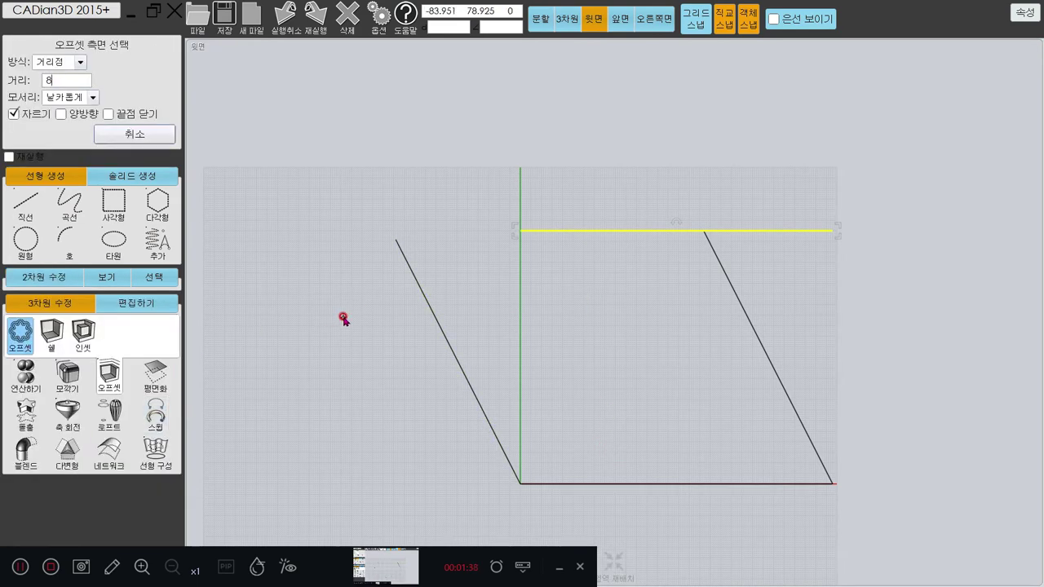
{"action": "type", "text": "8"}
{"action": "left_click", "coordinate": [421, 192]}
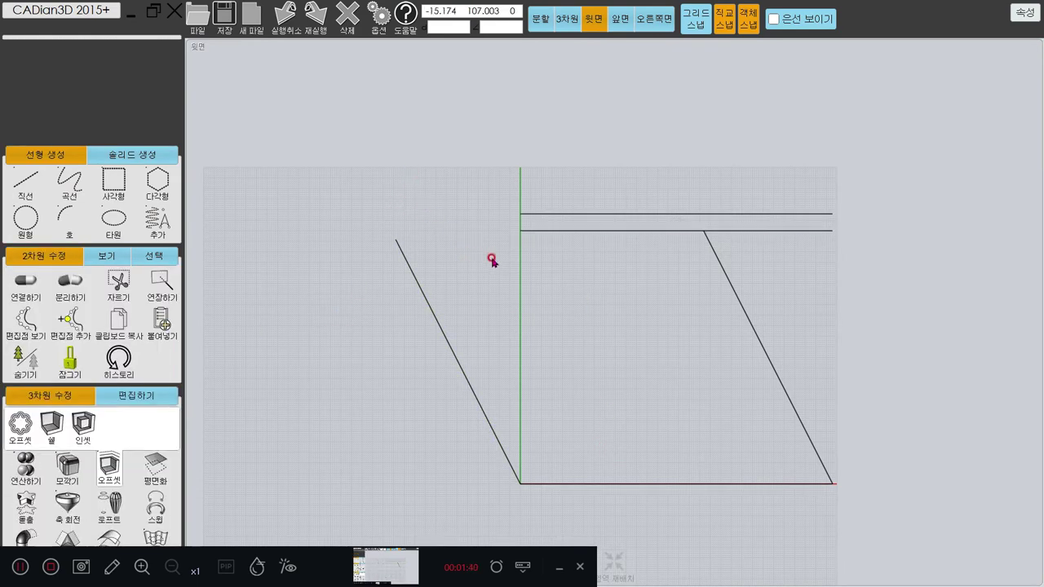
Step: Delete the lower of the two upper horizontal lines, keeping the one offset by 8
{"action": "left_click", "coordinate": [567, 229]}
{"action": "key", "text": "Delete"}
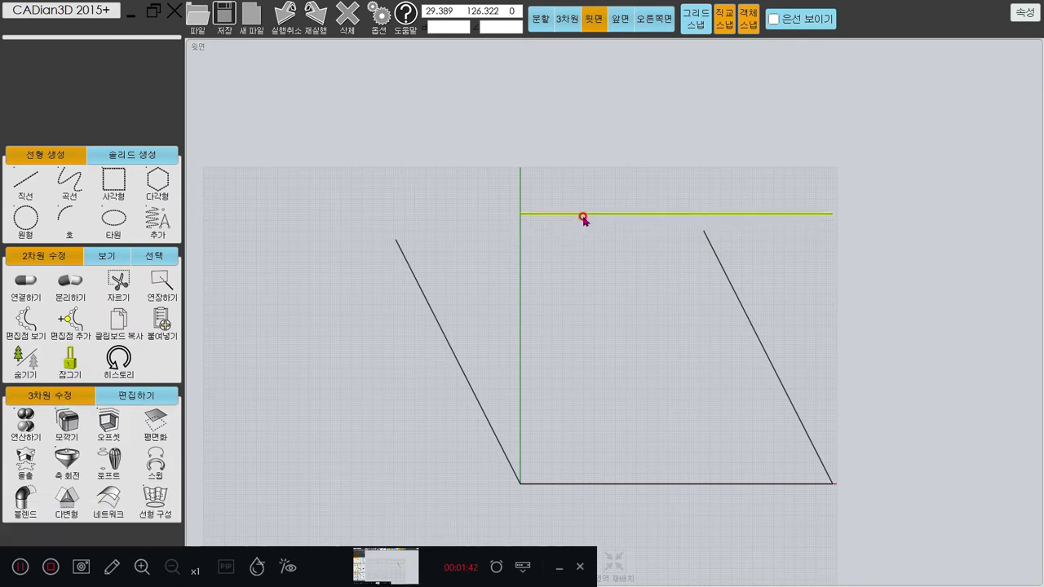
{"action": "left_click", "coordinate": [605, 214]}
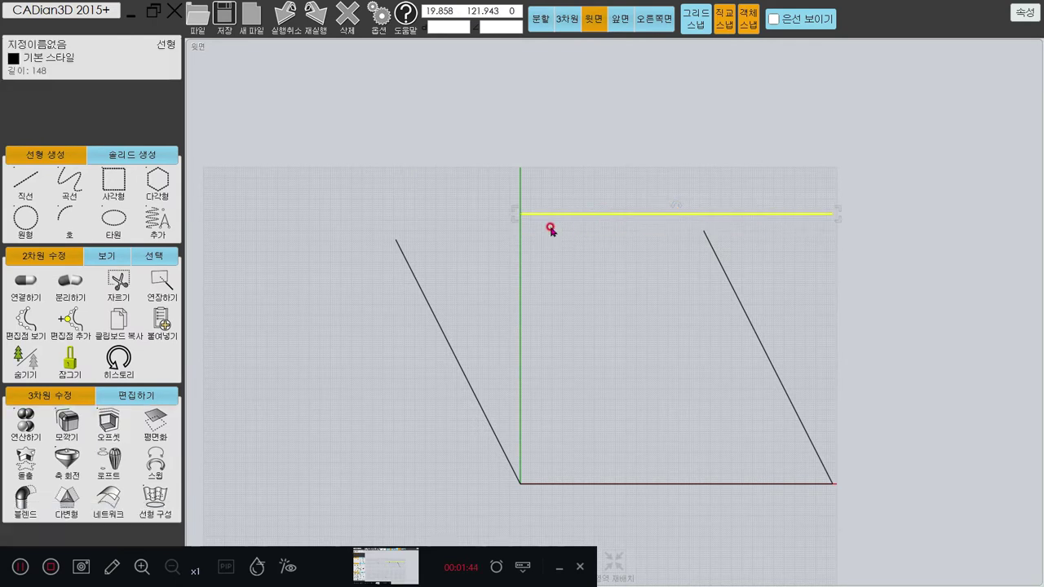
{"action": "key", "text": "Escape"}
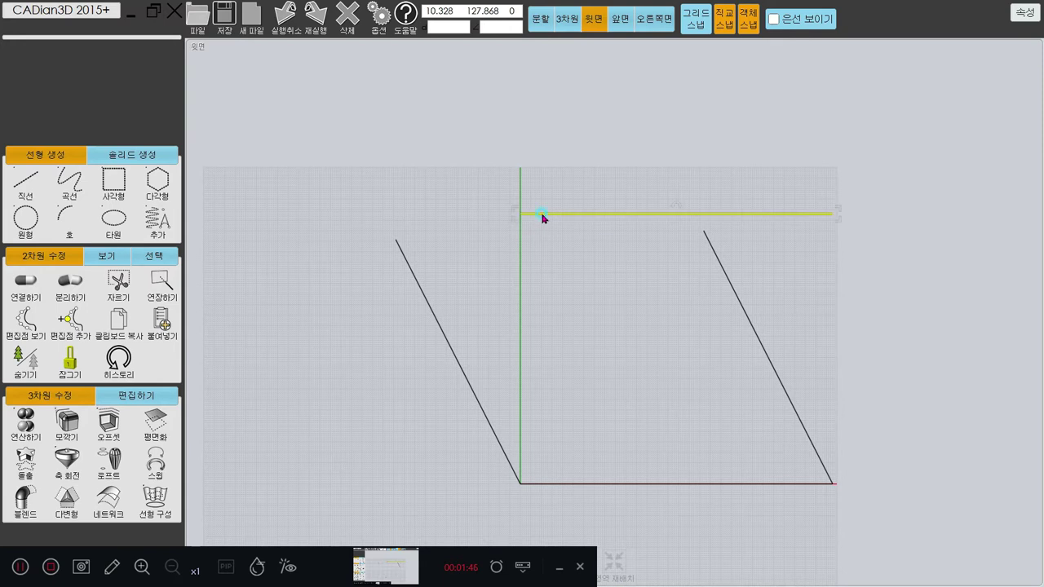
Step: Stretch the upper horizontal line past the slanted line on the left, and extend that slanted line up to it
{"action": "left_click", "coordinate": [524, 214]}
{"action": "left_click_drag", "start_coordinate": [513, 209], "coordinate": [361, 234]}
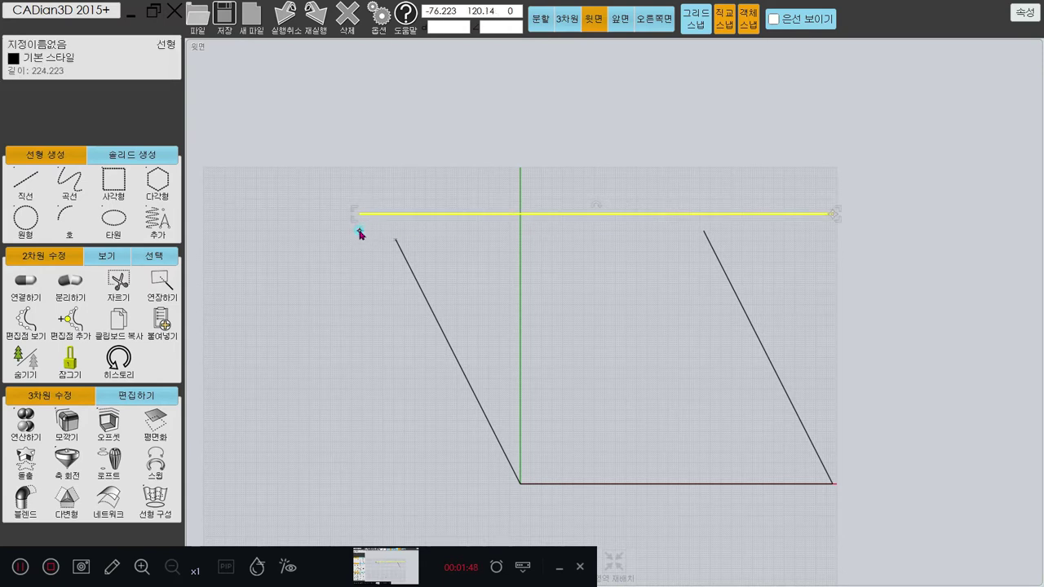
{"action": "key", "text": "Escape"}
{"action": "left_click", "coordinate": [162, 284]}
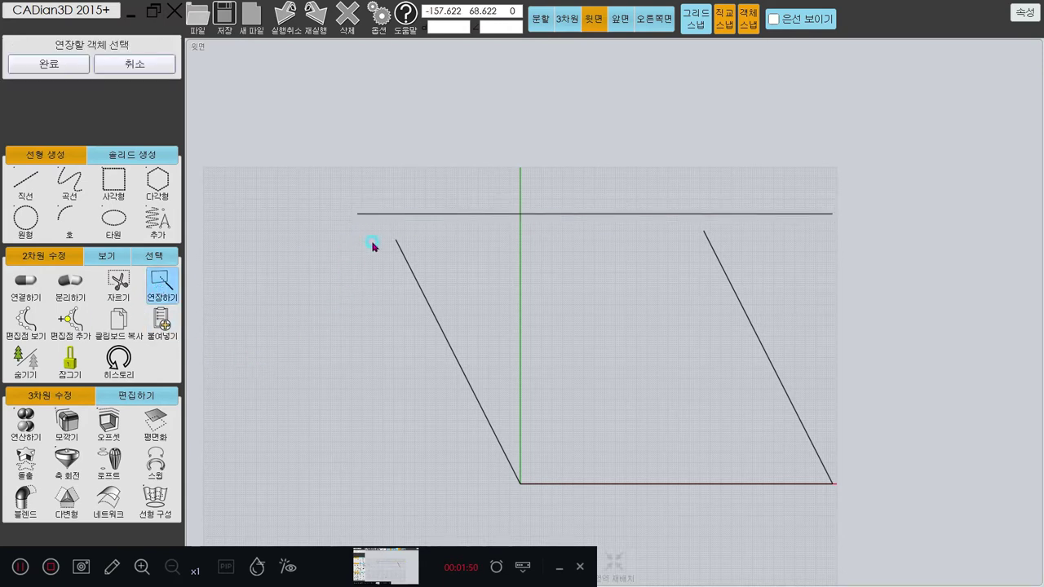
{"action": "left_click", "coordinate": [399, 247]}
{"action": "left_click", "coordinate": [372, 214]}
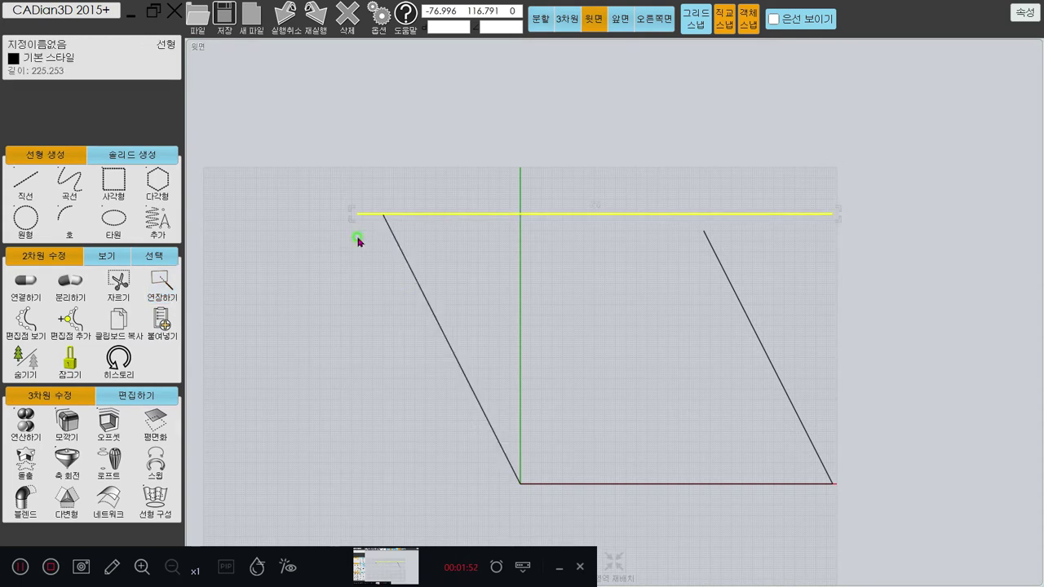
Step: Delete the upper horizontal guide line
{"action": "key", "text": "Escape"}
{"action": "left_click_drag", "start_coordinate": [571, 183], "coordinate": [535, 264]}
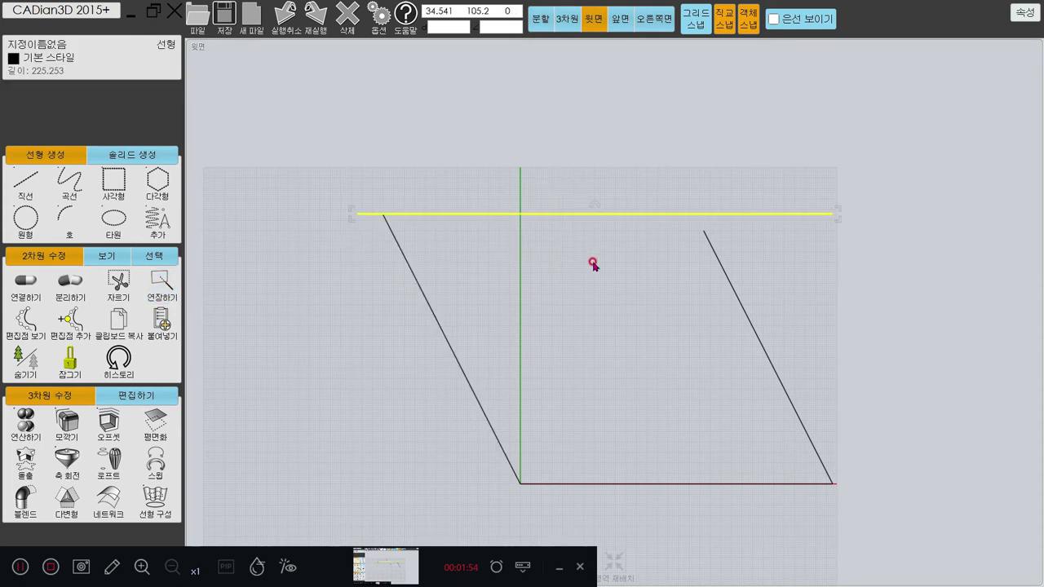
{"action": "key", "text": "Delete"}
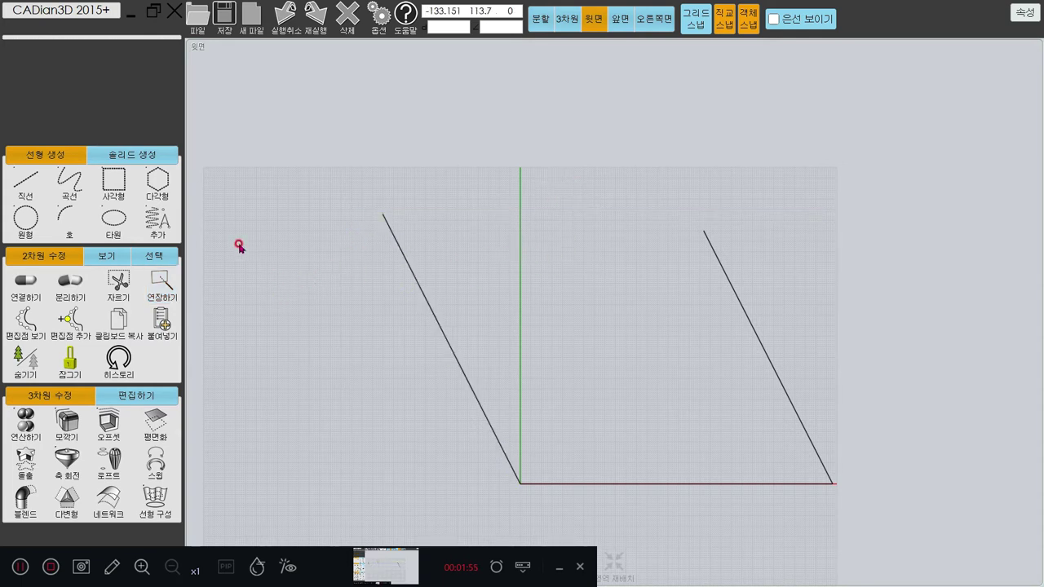
Step: Draw a straight line joining the upper ends of the two slanted lines
{"action": "left_click", "coordinate": [25, 185]}
{"action": "left_click", "coordinate": [385, 214]}
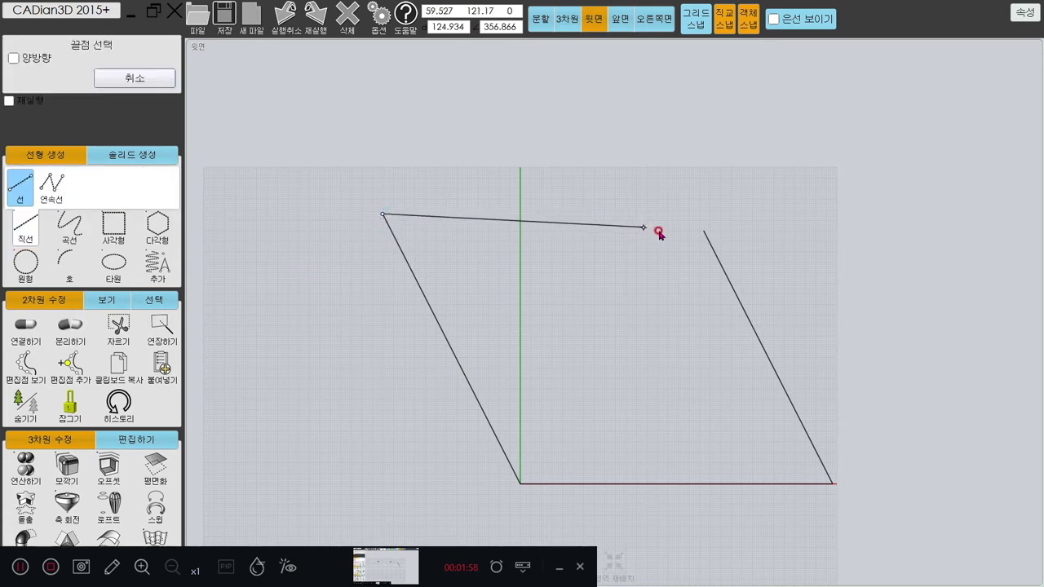
{"action": "left_click", "coordinate": [704, 232]}
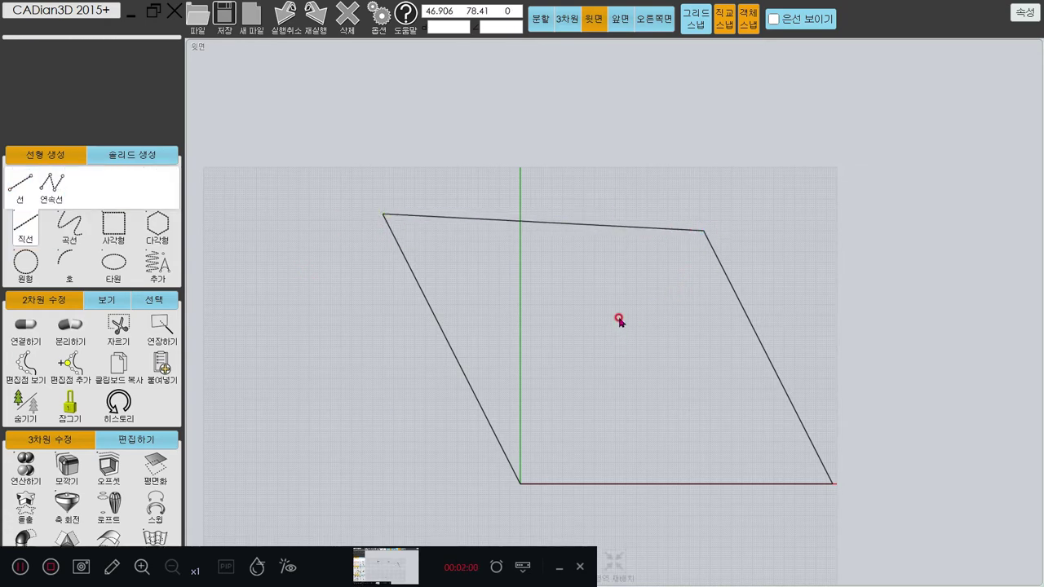
Step: Check the arc radii in the PowerPoint reference drawing, and draw a 168 vertical line down from the baseline's midpoint in CADian3D
{"action": "key", "text": "alt+Tab"}
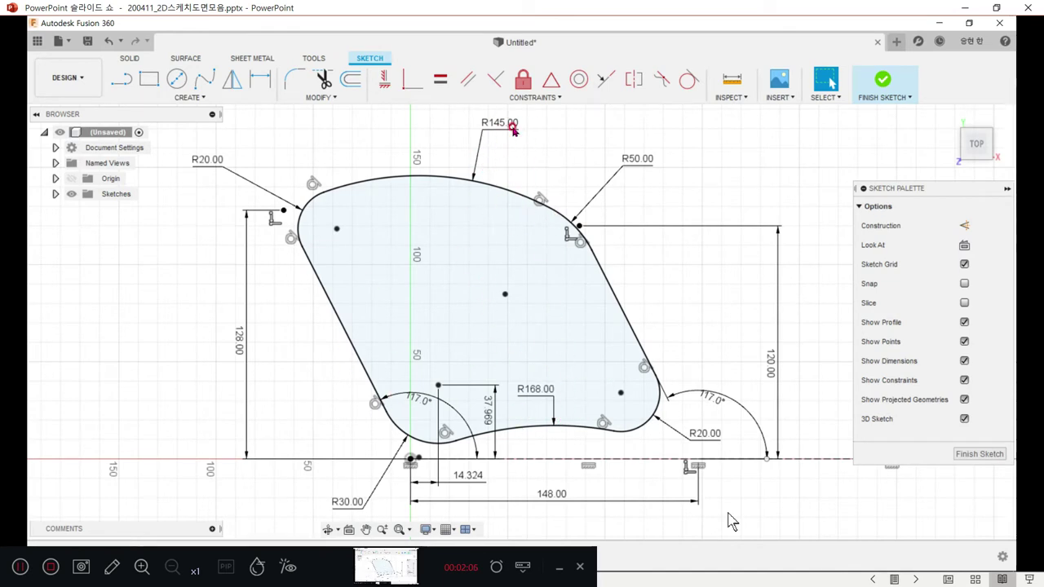
{"action": "key", "text": "alt+Tab"}
{"action": "middle_click_drag", "start_coordinate": [529, 378], "coordinate": [422, 247]}
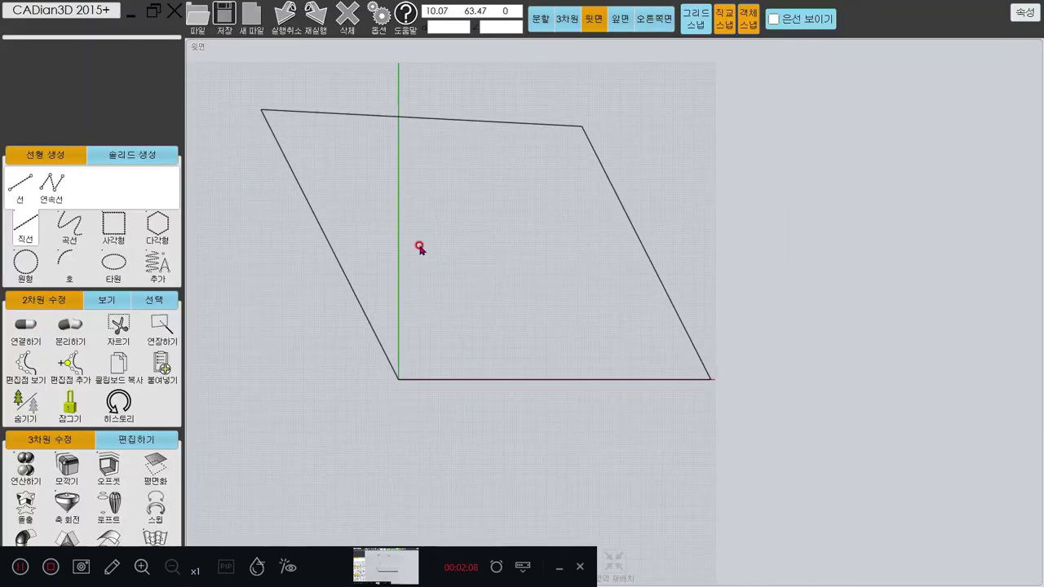
{"action": "scroll", "coordinate": [422, 247], "scroll_direction": "down", "scroll_amount": 1}
{"action": "left_click", "coordinate": [19, 186]}
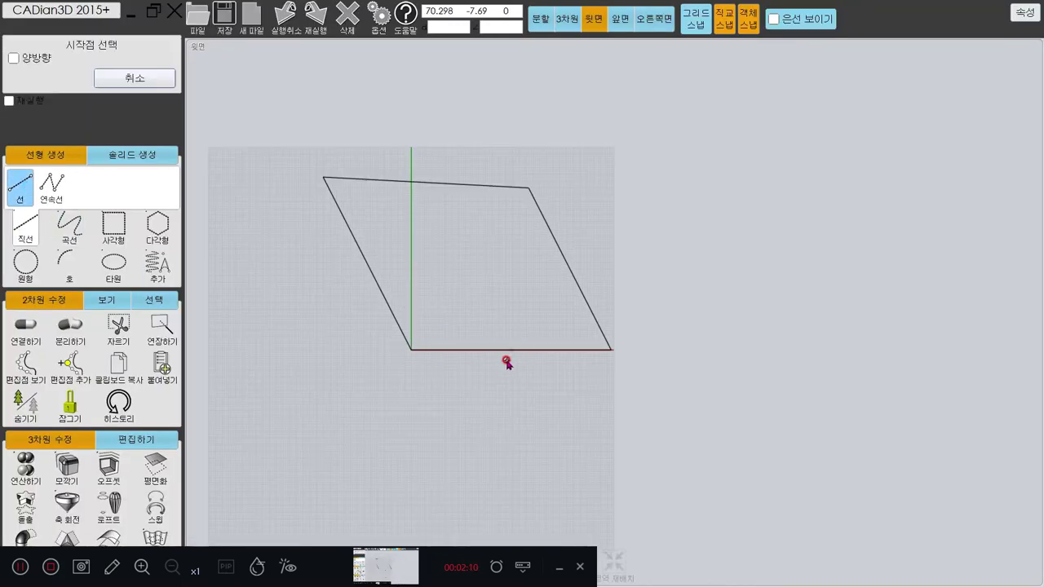
{"action": "left_click", "coordinate": [512, 350]}
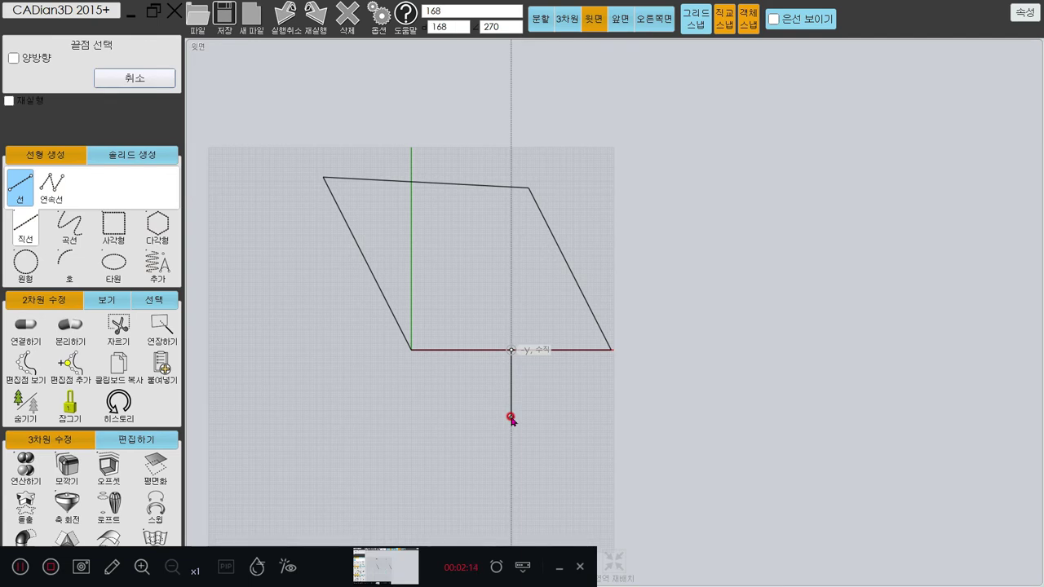
{"action": "scroll", "coordinate": [511, 419], "scroll_direction": "down", "scroll_amount": 1}
{"action": "middle_click_drag", "start_coordinate": [539, 427], "coordinate": [531, 368]}
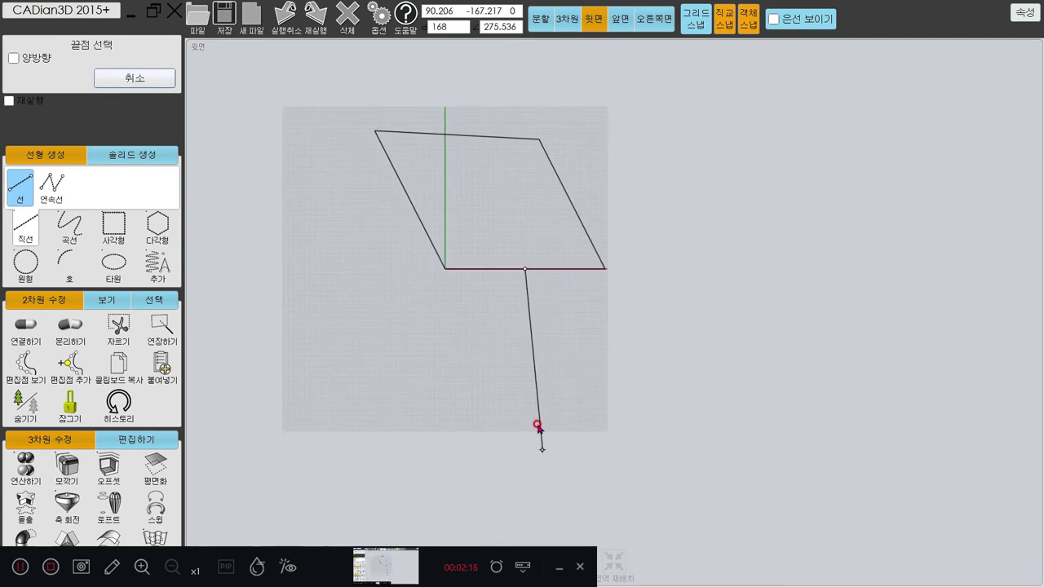
{"action": "left_click", "coordinate": [503, 460]}
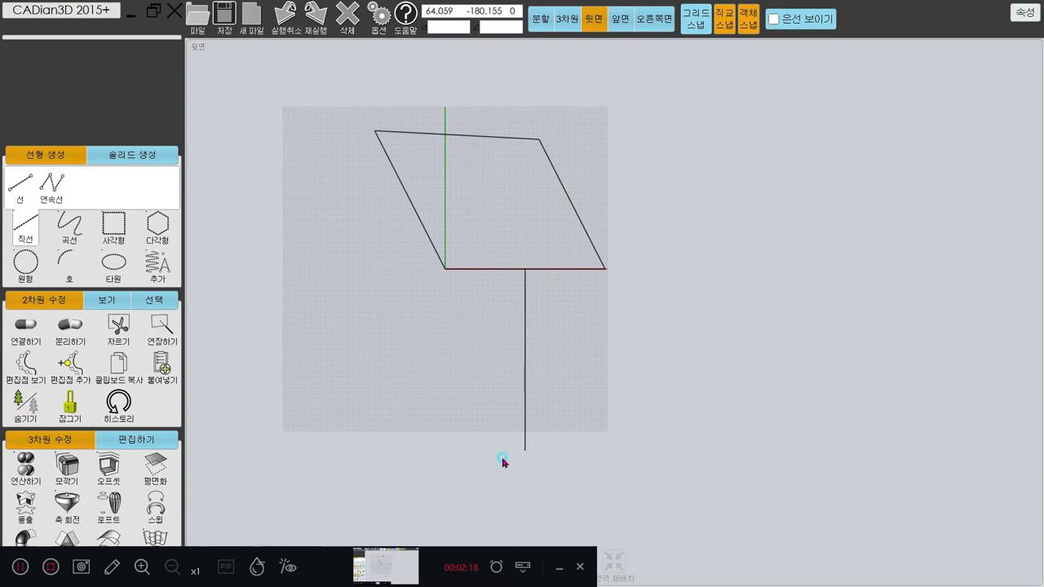
Step: Draw a line of length 168 from the baseline's left end to where it meets the vertical construction line
{"action": "scroll", "coordinate": [445, 321], "scroll_direction": "up", "scroll_amount": 2}
{"action": "key", "text": "Return"}
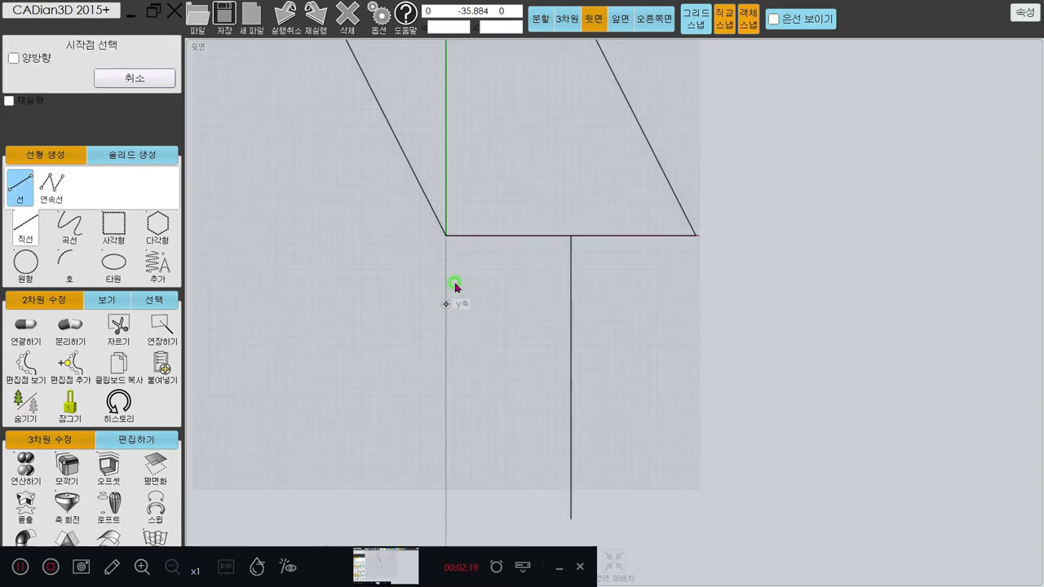
{"action": "left_click", "coordinate": [445, 236]}
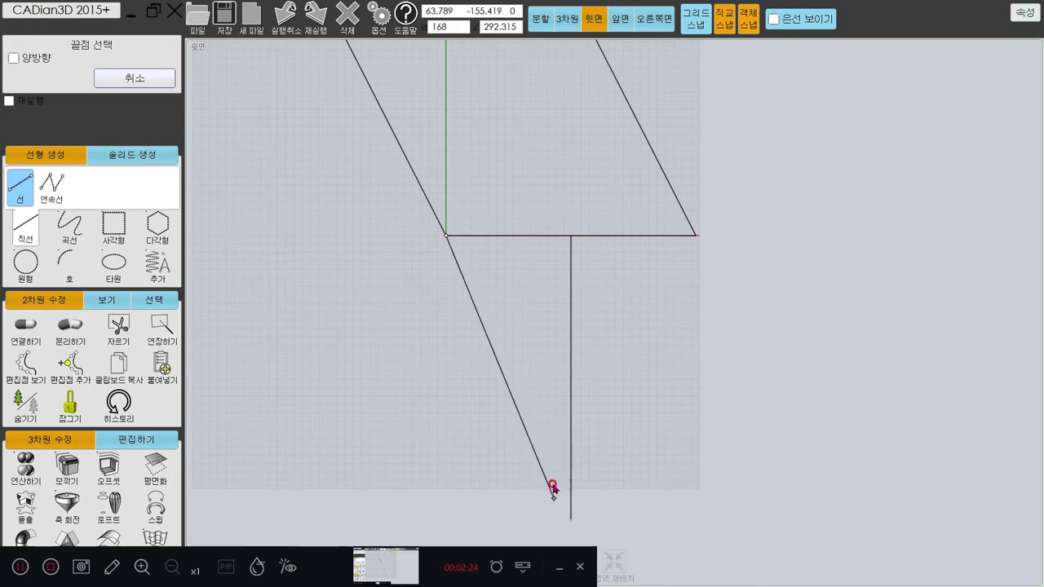
{"action": "scroll", "coordinate": [559, 489], "scroll_direction": "up", "scroll_amount": 3}
{"action": "middle_click_drag", "start_coordinate": [592, 461], "coordinate": [613, 389]}
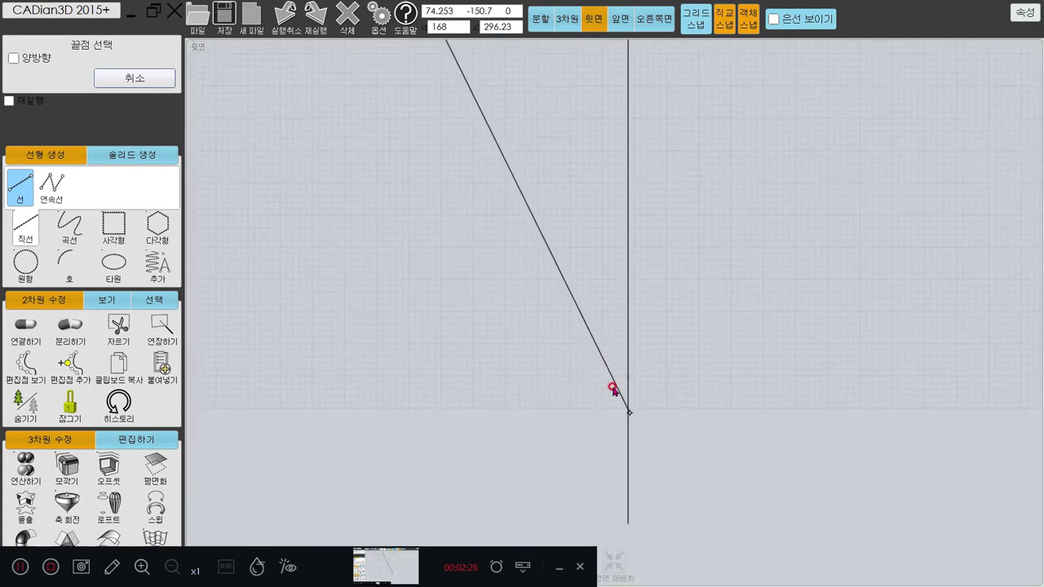
{"action": "scroll", "coordinate": [626, 424], "scroll_direction": "up", "scroll_amount": 2}
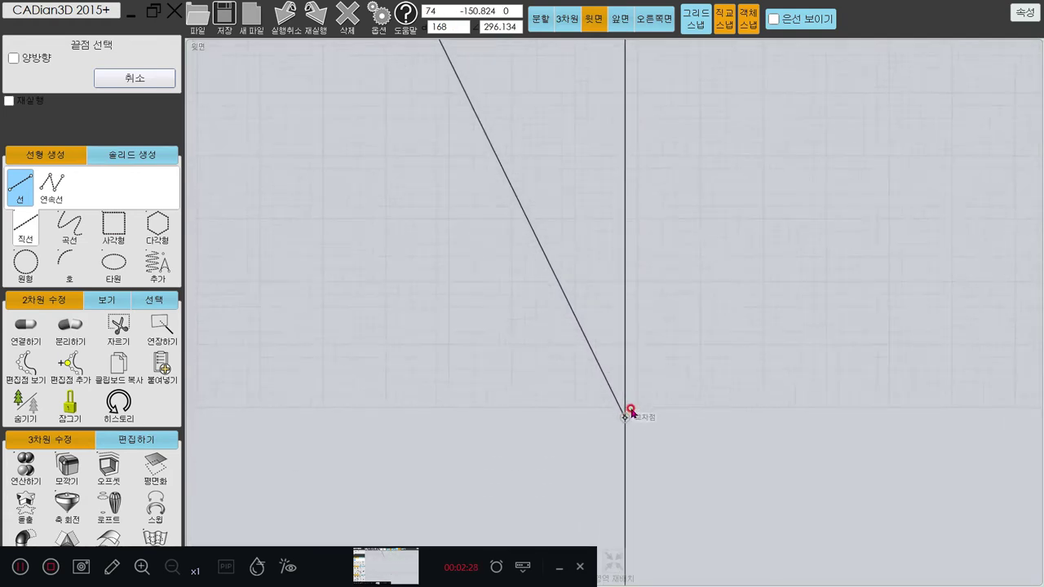
{"action": "left_click", "coordinate": [624, 425]}
{"action": "scroll", "coordinate": [543, 413], "scroll_direction": "down", "scroll_amount": 3}
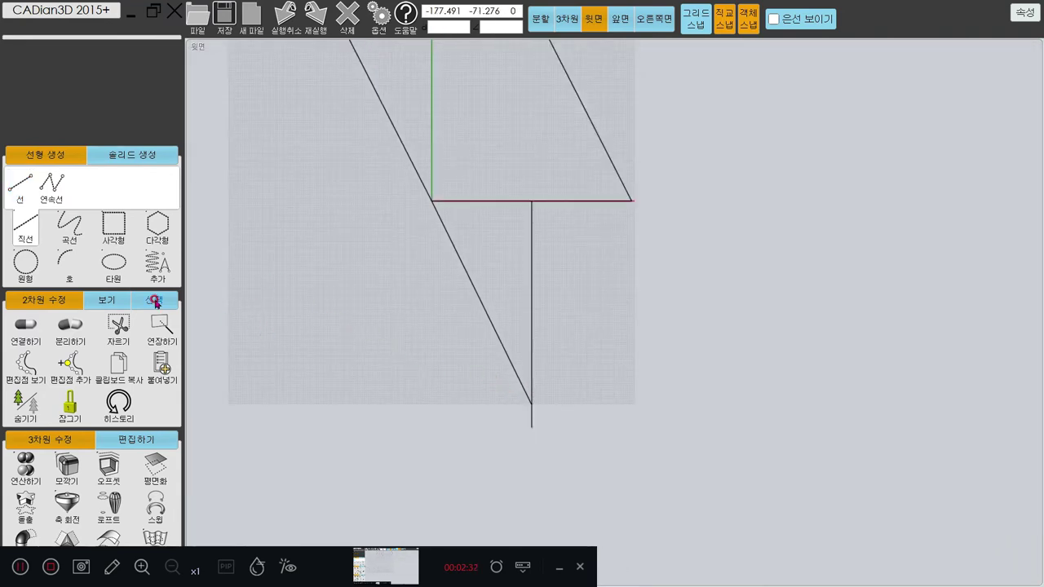
Step: Draw a center arc about the construction lines' intersection, spanning from the baseline's left end to its right end
{"action": "left_click", "coordinate": [70, 262]}
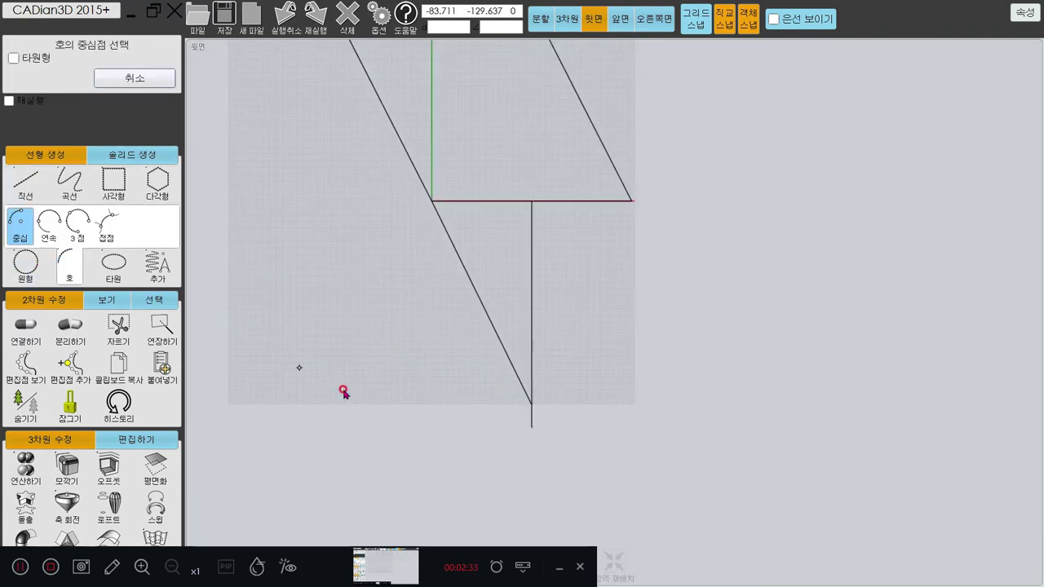
{"action": "left_click", "coordinate": [531, 404]}
{"action": "left_click", "coordinate": [431, 201]}
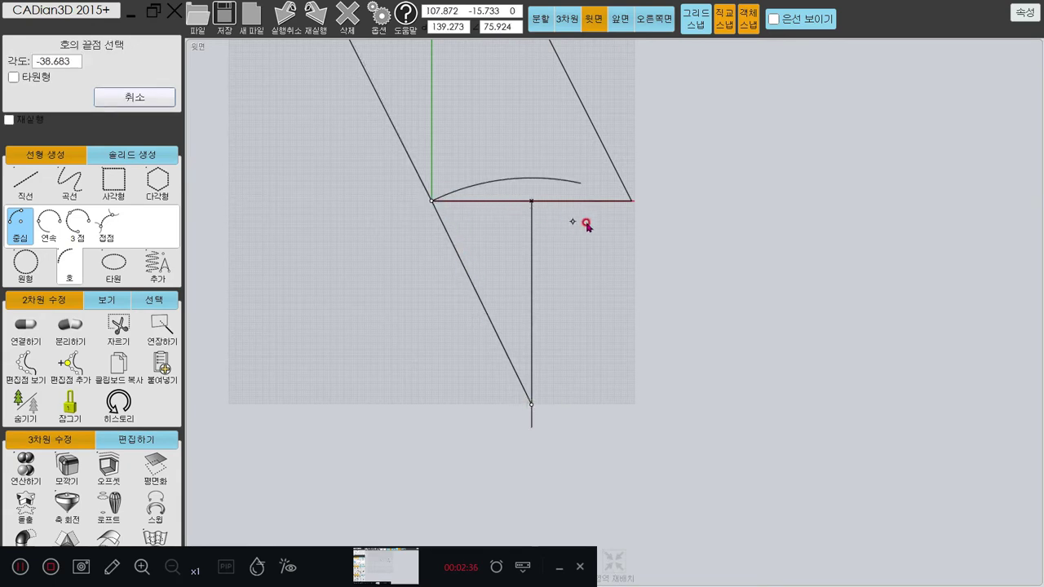
{"action": "left_click", "coordinate": [630, 211]}
{"action": "scroll", "coordinate": [594, 209], "scroll_direction": "up", "scroll_amount": 4}
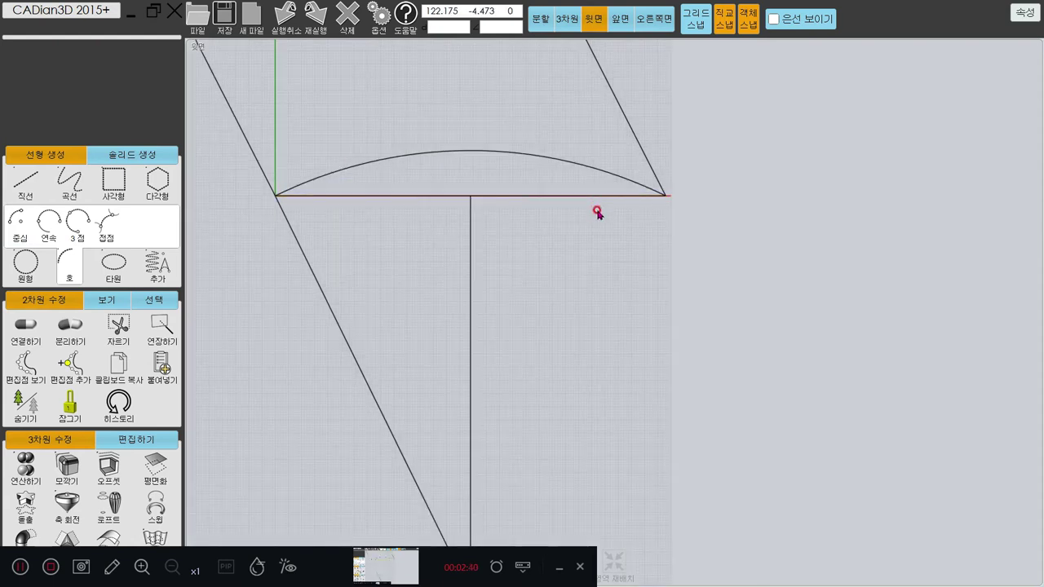
Step: Delete the two construction lines below the lower arc and the straight baseline
{"action": "scroll", "coordinate": [595, 214], "scroll_direction": "down", "scroll_amount": 4}
{"action": "left_click_drag", "start_coordinate": [562, 266], "coordinate": [413, 318]}
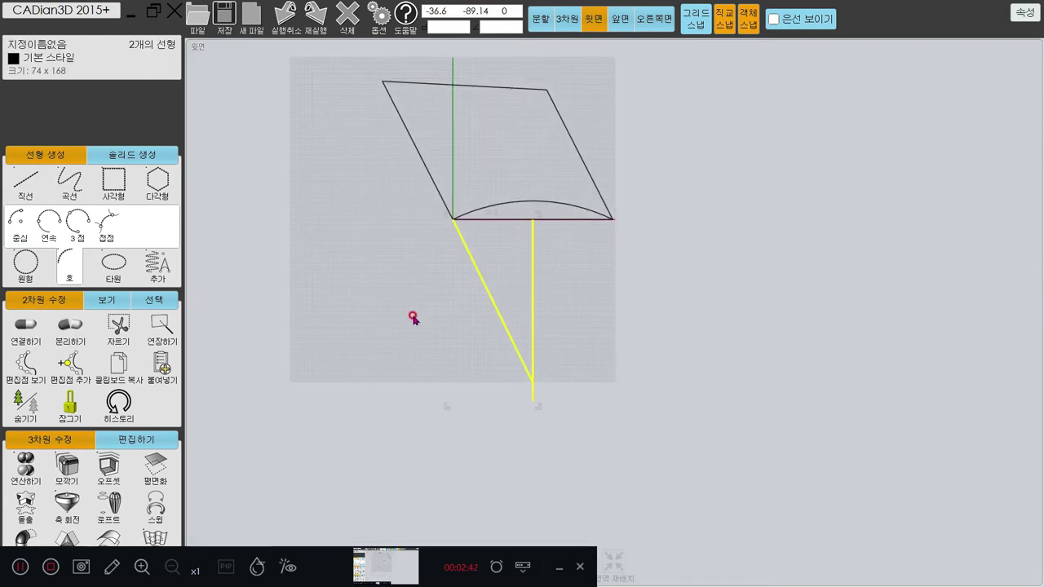
{"action": "key", "text": "Delete"}
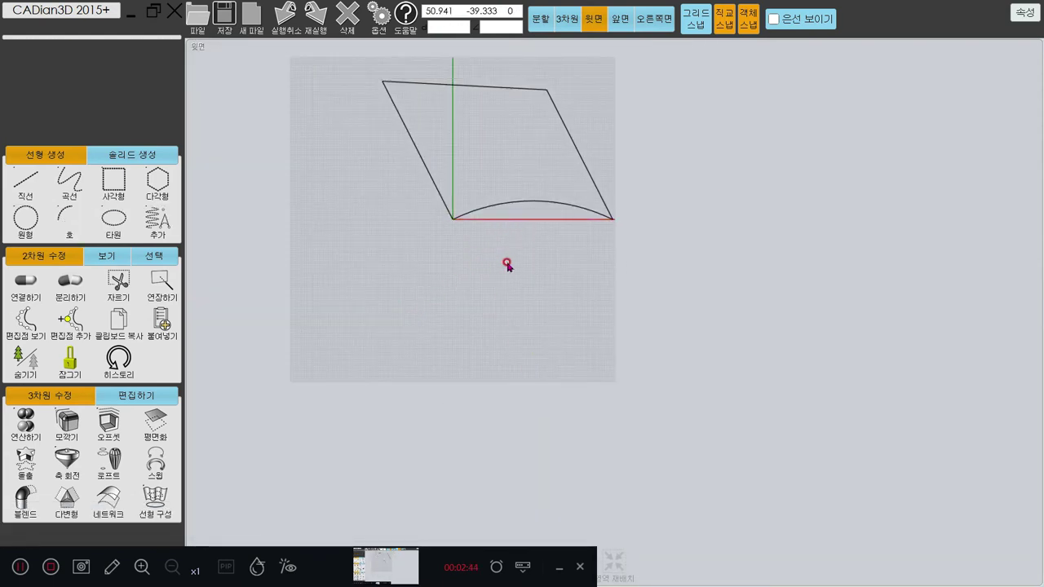
Step: Draw a construction line from the midpoint of the top line, perpendicular to it, down past the lower edge of the profile
{"action": "middle_click_drag", "start_coordinate": [506, 264], "coordinate": [538, 373]}
{"action": "scroll", "coordinate": [454, 291], "scroll_direction": "up", "scroll_amount": 2}
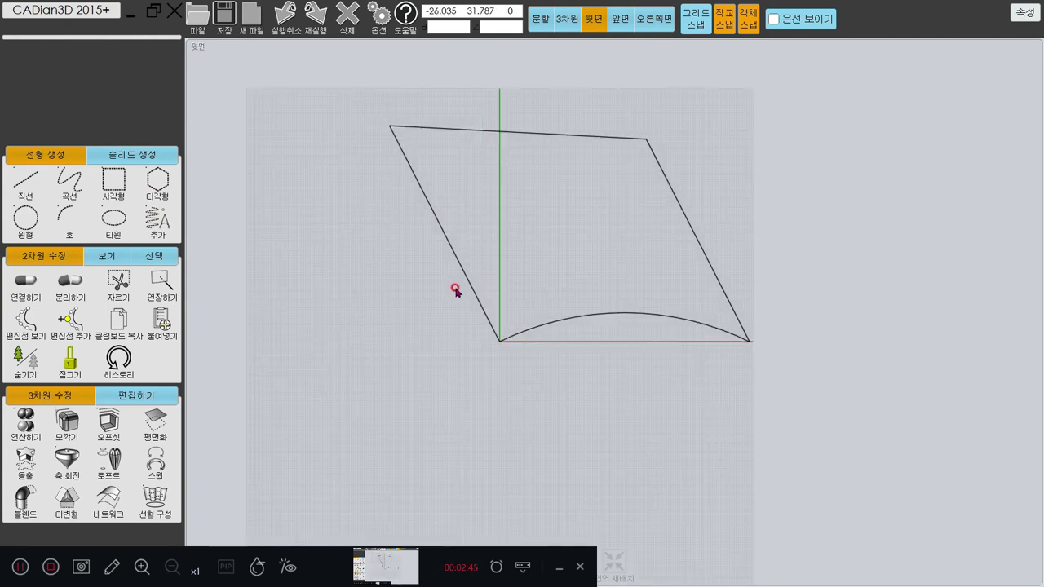
{"action": "left_click", "coordinate": [25, 183]}
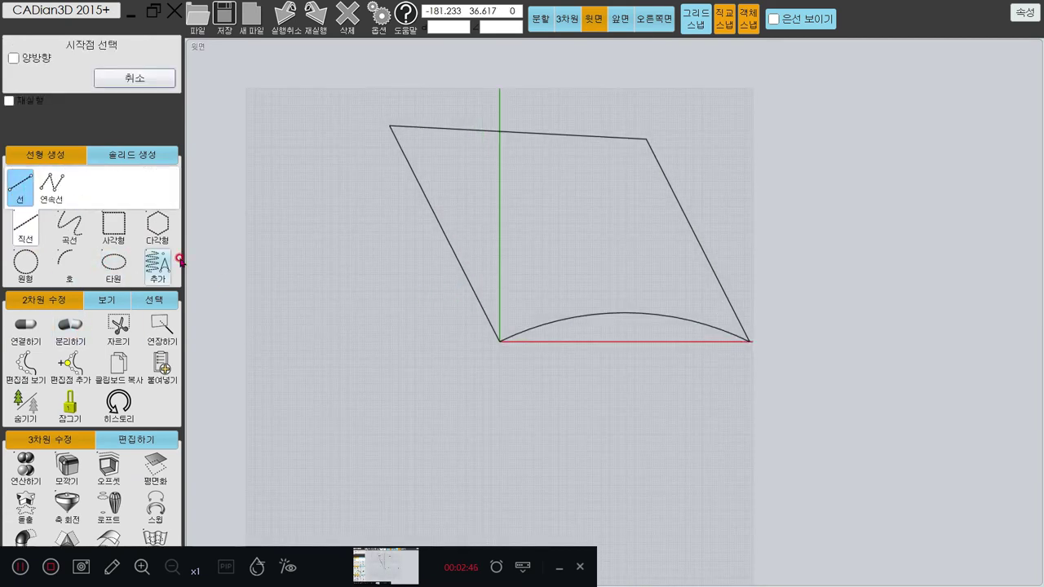
{"action": "left_click", "coordinate": [519, 133]}
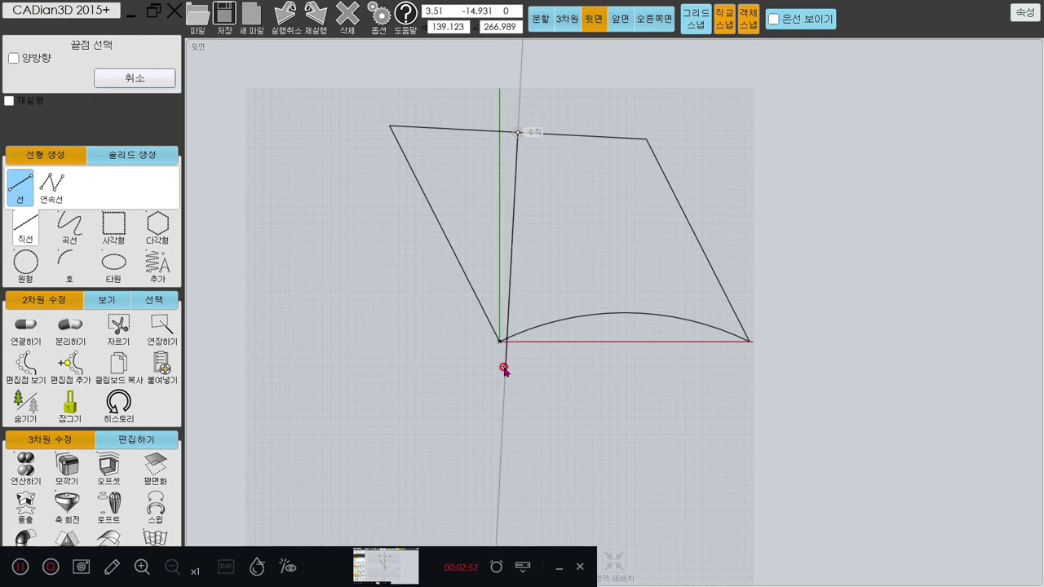
{"action": "left_click", "coordinate": [500, 409]}
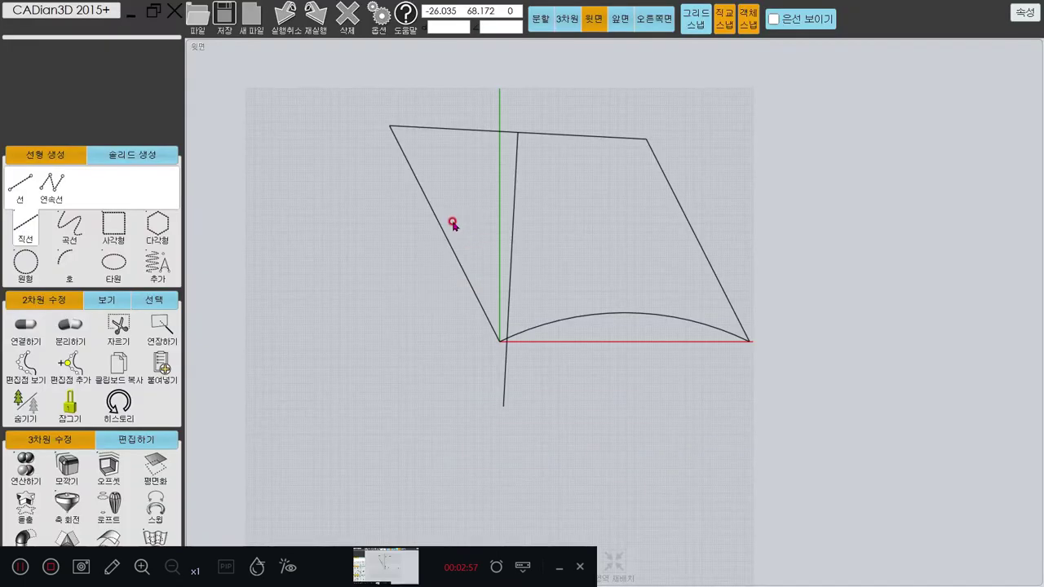
Step: Draw a line of length 145 from the profile's upper-left corner to where it meets the perpendicular construction line
{"action": "right_click", "coordinate": [361, 212]}
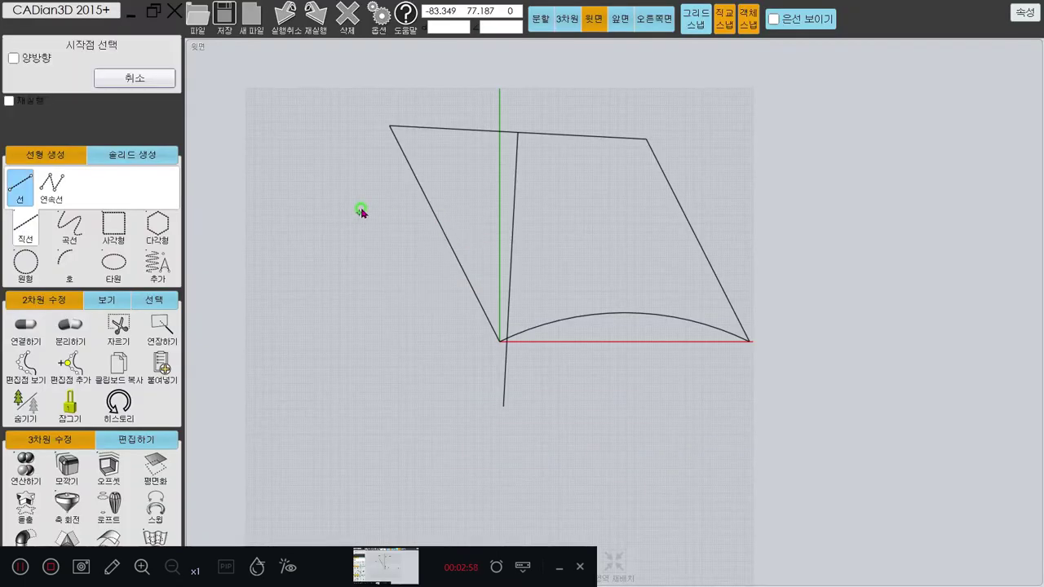
{"action": "left_click", "coordinate": [390, 126]}
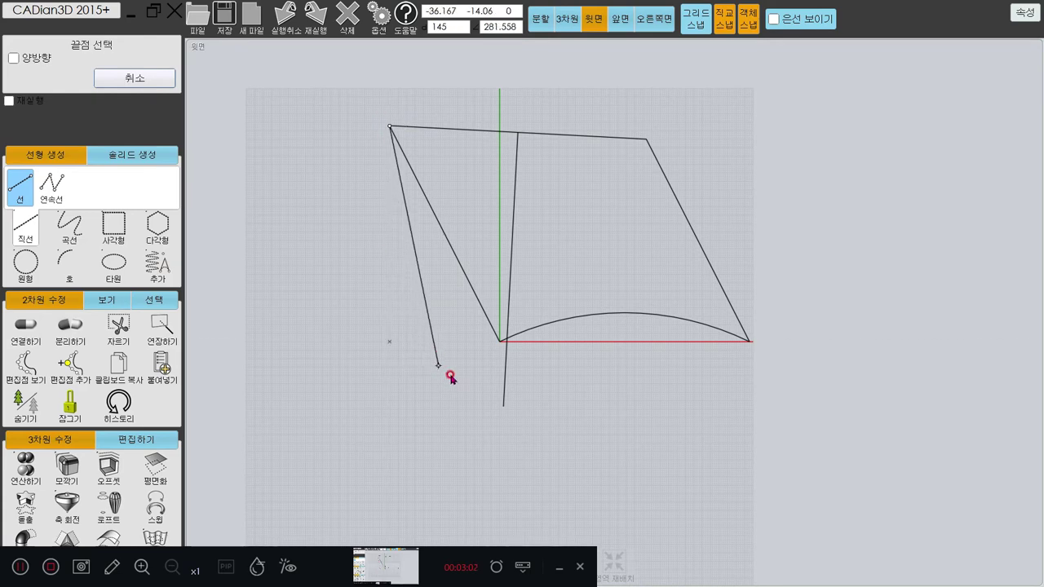
{"action": "scroll", "coordinate": [447, 375], "scroll_direction": "up", "scroll_amount": 4}
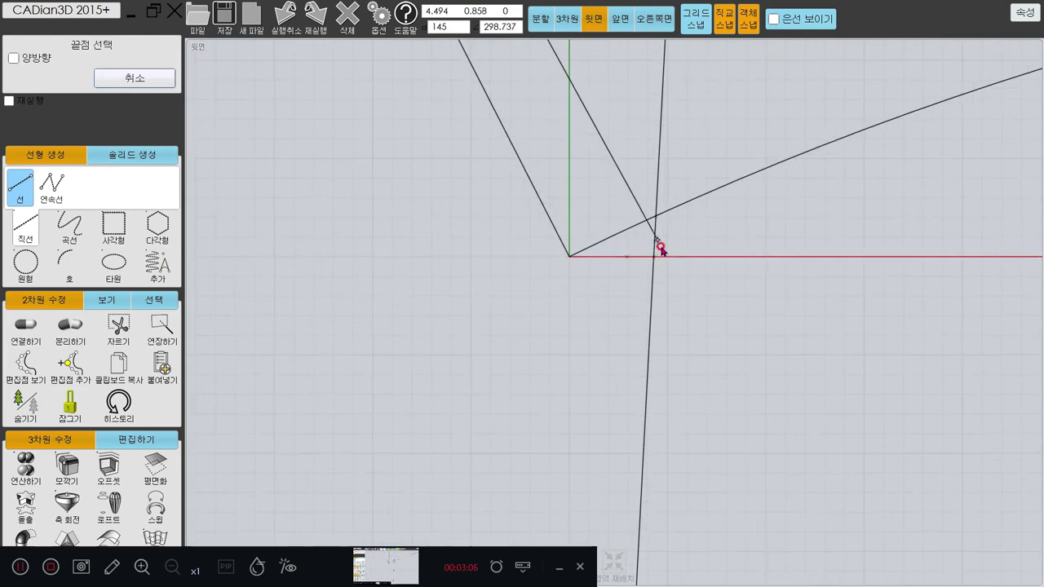
{"action": "left_click", "coordinate": [654, 241]}
{"action": "scroll", "coordinate": [588, 314], "scroll_direction": "down", "scroll_amount": 3}
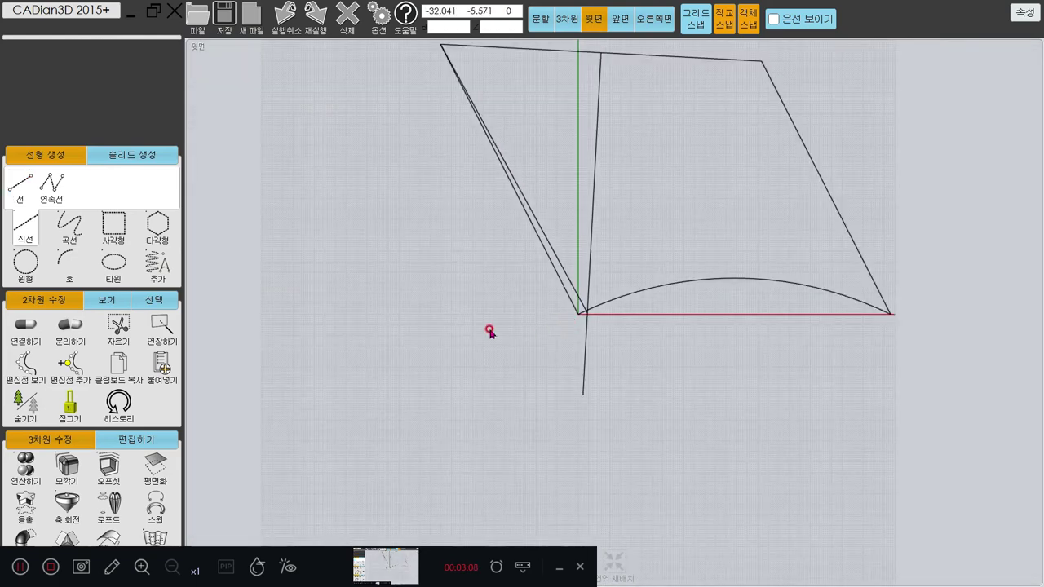
Step: Draw a center arc about the new intersection, spanning from the profile's upper-left corner to its upper-right corner
{"action": "left_click", "coordinate": [74, 276]}
{"action": "scroll", "coordinate": [611, 296], "scroll_direction": "up", "scroll_amount": 3}
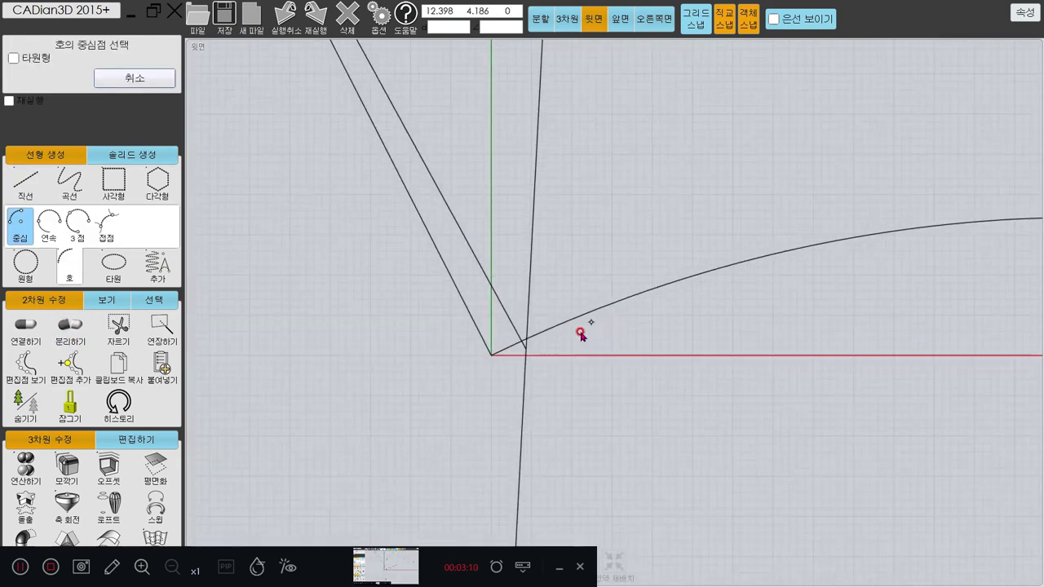
{"action": "scroll", "coordinate": [489, 326], "scroll_direction": "down", "scroll_amount": 3}
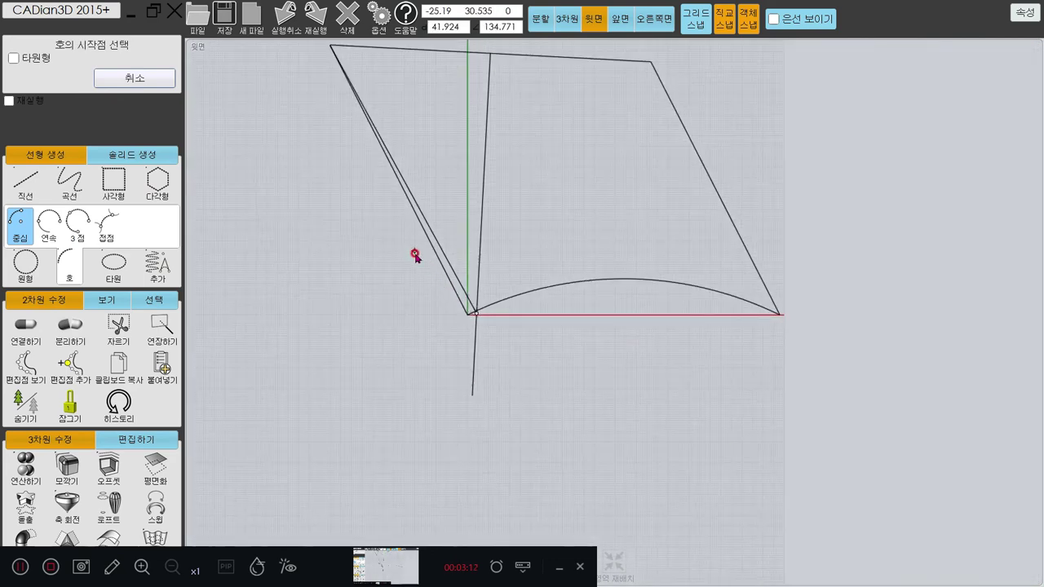
{"action": "left_click", "coordinate": [362, 154]}
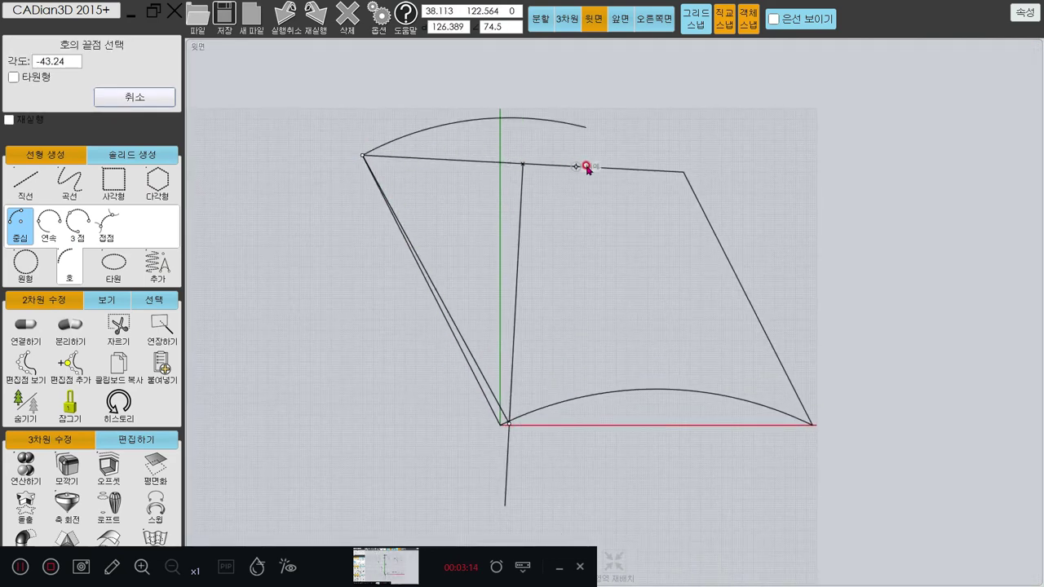
{"action": "left_click", "coordinate": [682, 174]}
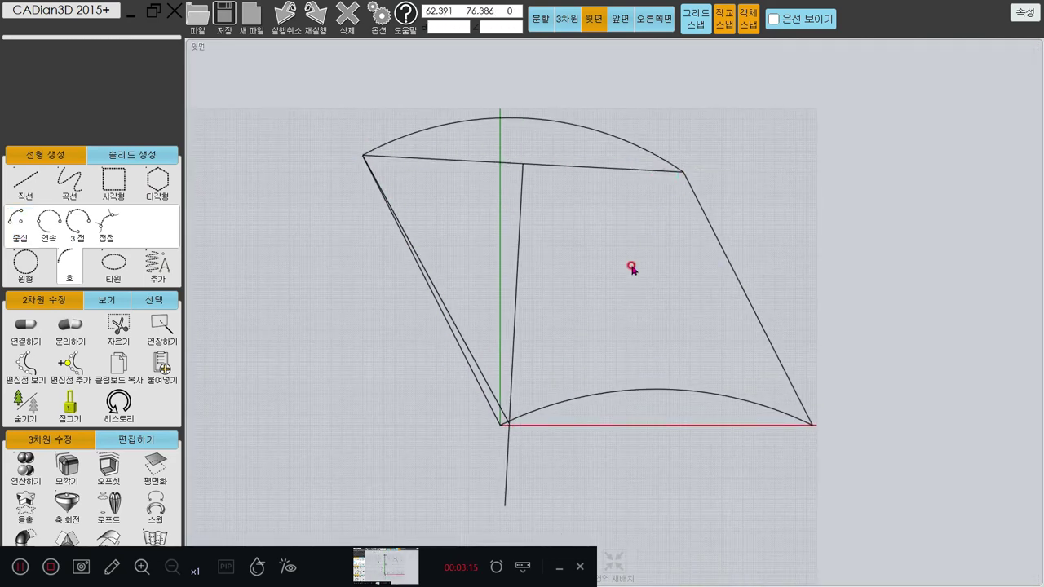
Step: Delete the straight line under the upper arc, the perpendicular construction line and the 145-long construction line
{"action": "left_click", "coordinate": [612, 172]}
{"action": "key", "text": "Delete"}
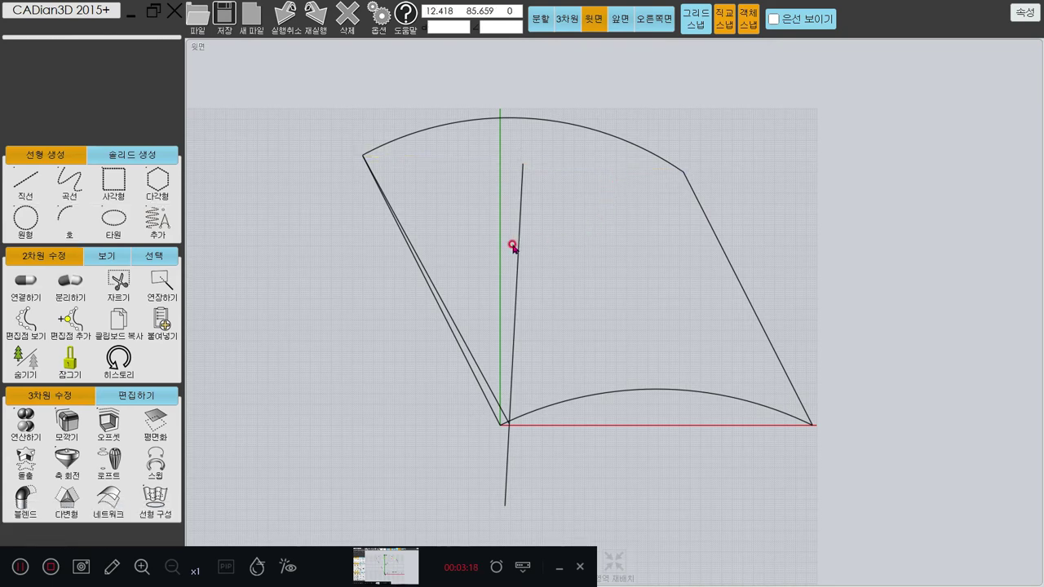
{"action": "left_click", "coordinate": [519, 252]}
{"action": "key", "text": "Delete"}
{"action": "left_click", "coordinate": [463, 343]}
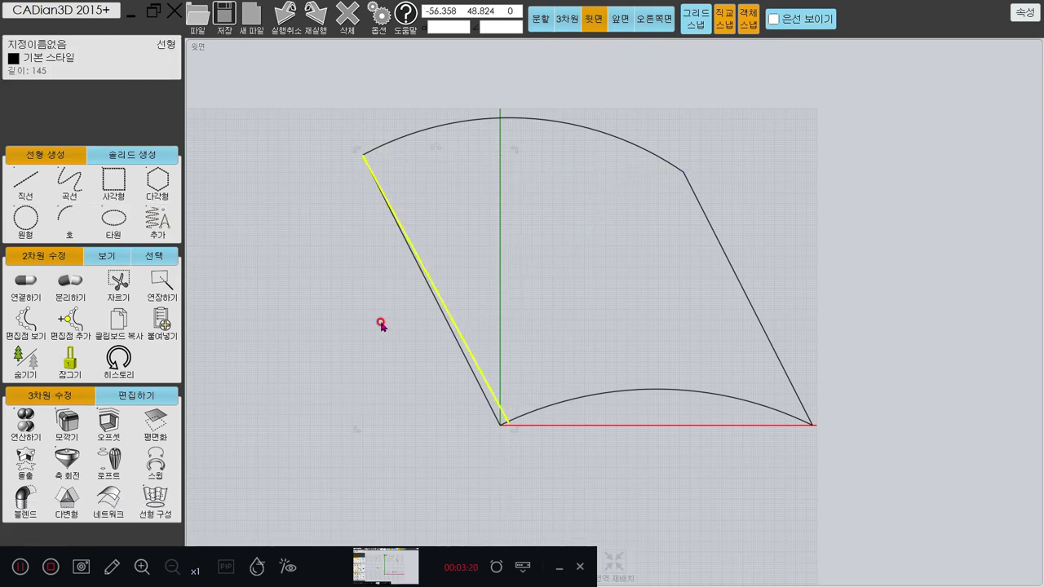
{"action": "key", "text": "Escape"}
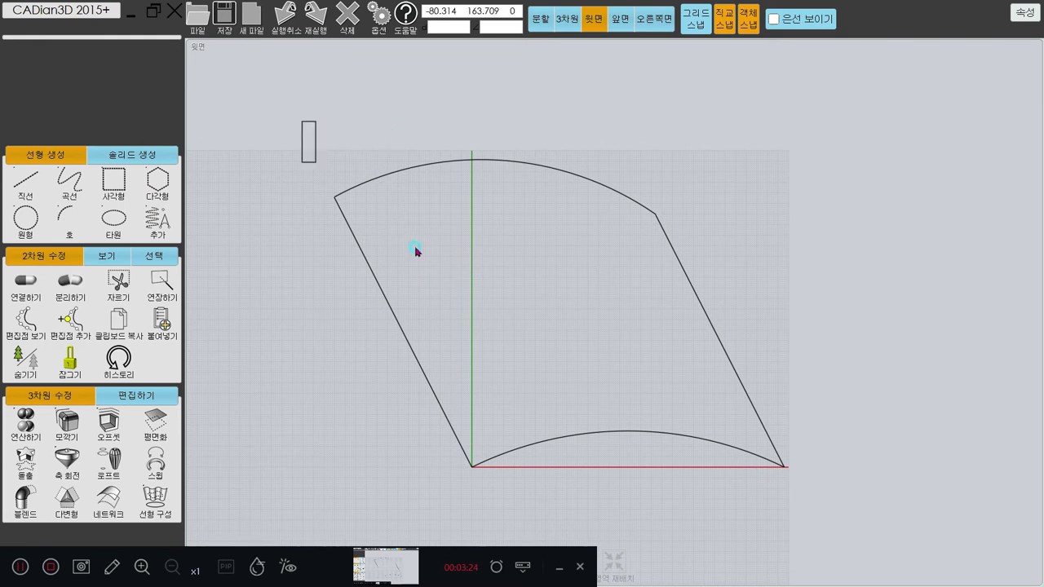
Step: Select both slanted sides and both arcs and join them into one closed profile
{"action": "mouse_move", "coordinate": [414, 246]}
{"action": "left_mouse_down"}
{"action": "mouse_move", "coordinate": [758, 489]}
{"action": "mouse_move", "coordinate": [855, 516]}
{"action": "left_mouse_up"}
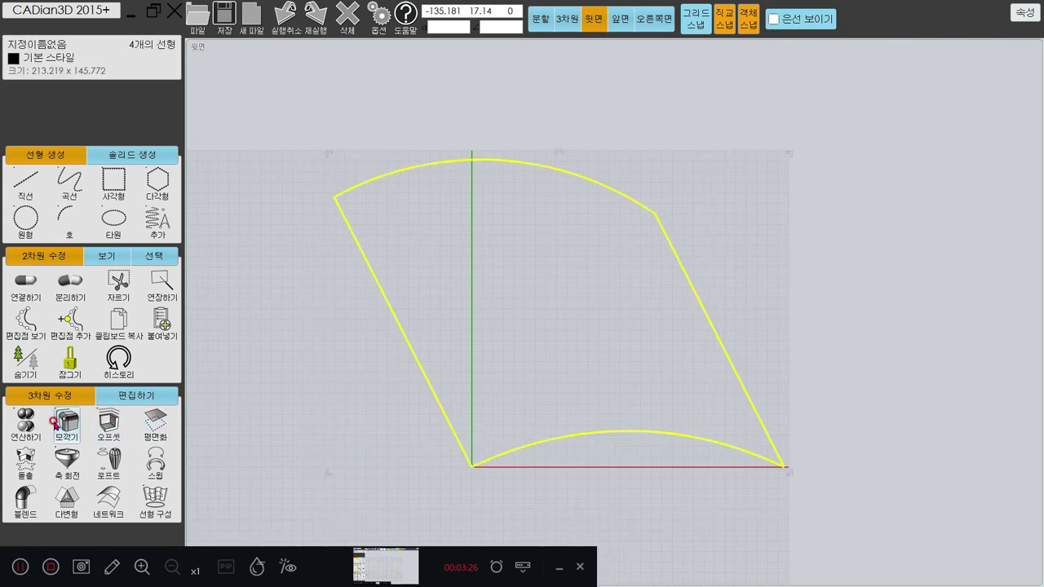
{"action": "left_click", "coordinate": [319, 314]}
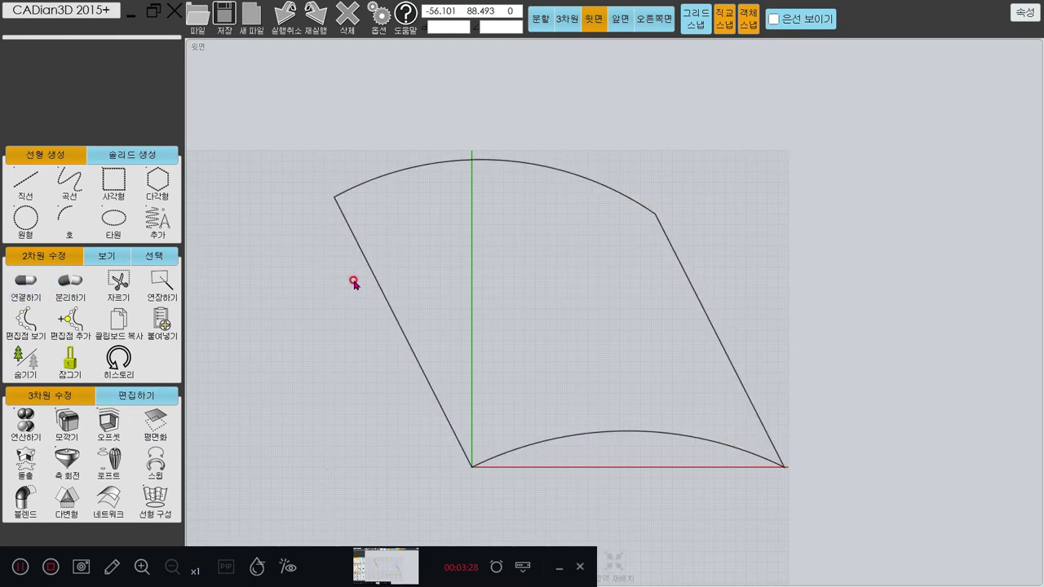
{"action": "key", "text": "ctrl+a"}
{"action": "left_click", "coordinate": [330, 316]}
Step: Check the corner radii in the reference drawing and fillet the profile's upper-left and lower-right corners with radius 20
{"action": "key", "text": "alt+Tab"}
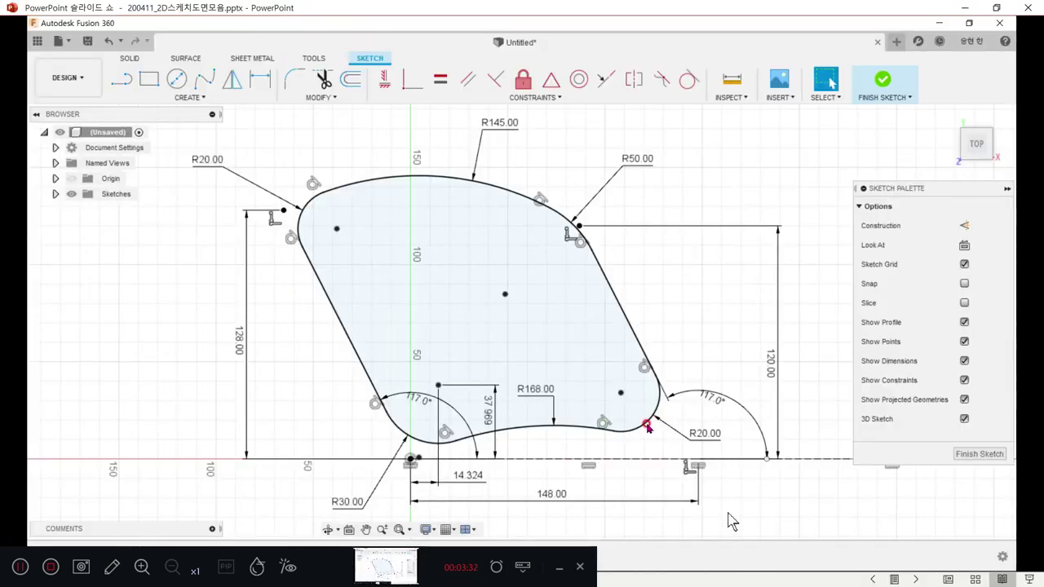
{"action": "key", "text": "alt+Tab"}
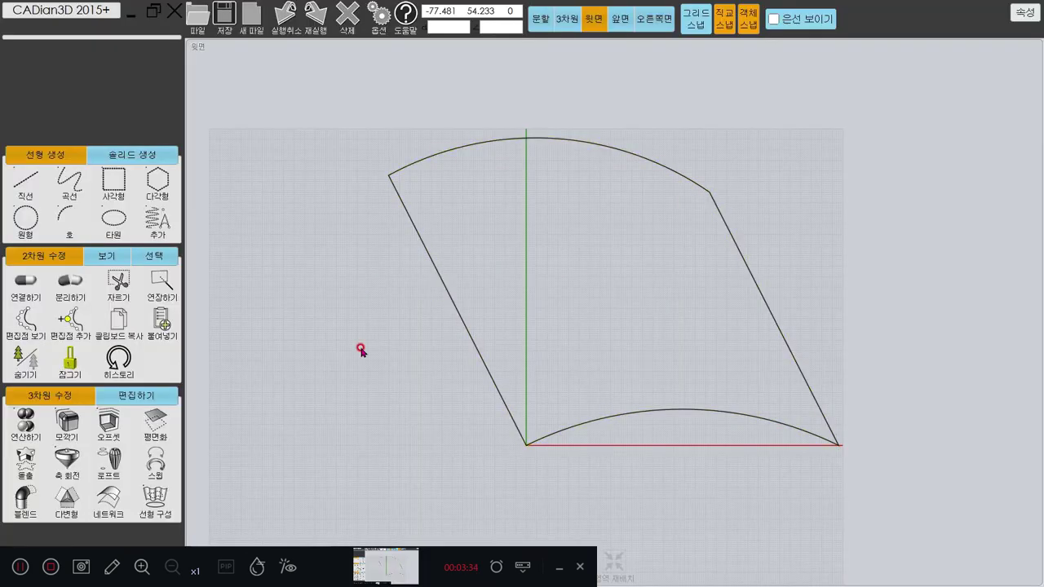
{"action": "left_click", "coordinate": [434, 271]}
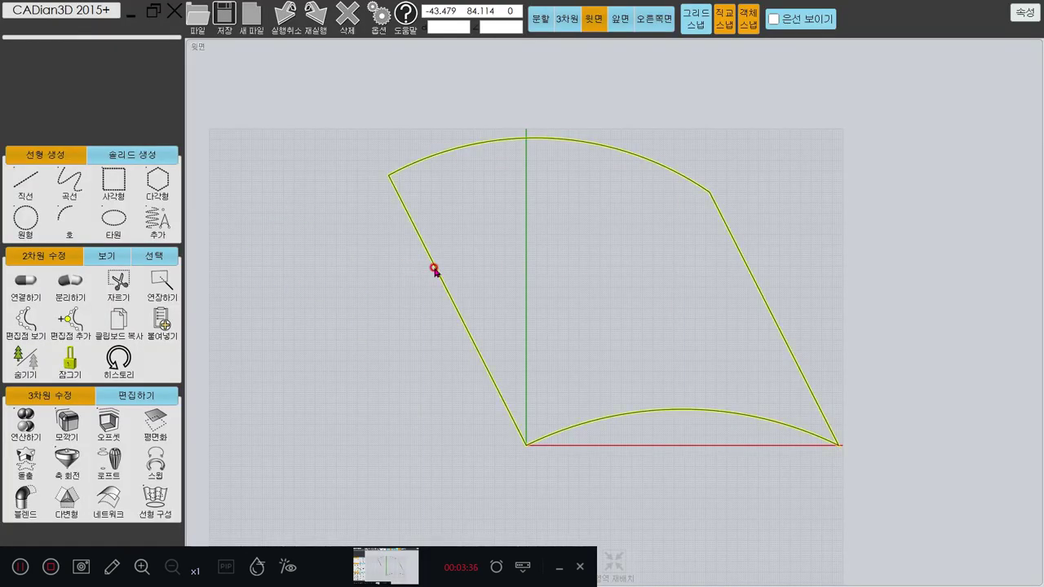
{"action": "left_click", "coordinate": [67, 422]}
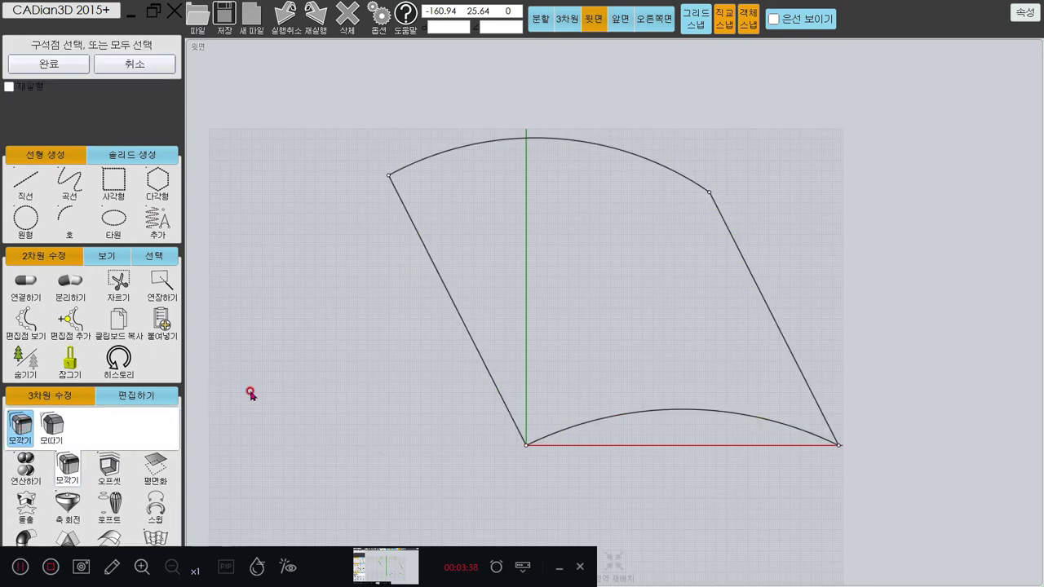
{"action": "left_click", "coordinate": [389, 176]}
{"action": "right_click", "coordinate": [884, 381]}
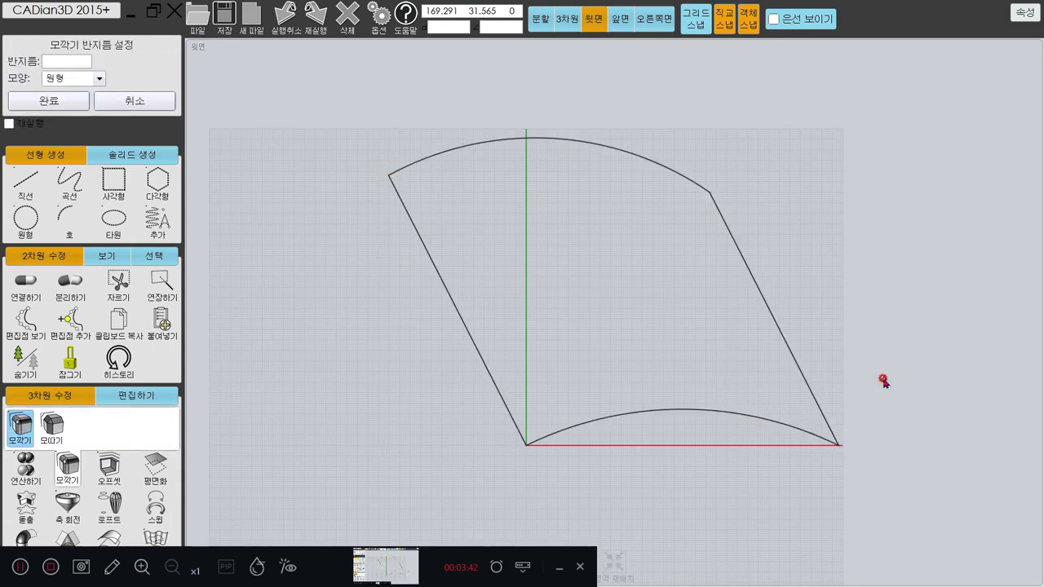
{"action": "type", "text": "20"}
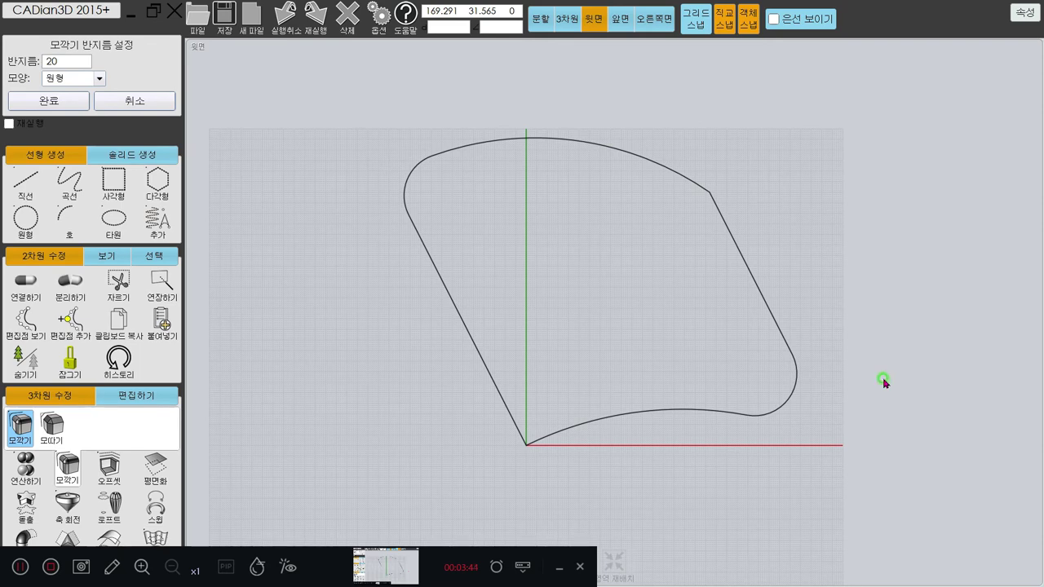
{"action": "right_click", "coordinate": [884, 381]}
Step: Check the reference drawing again and fillet the profile's upper-right corner with radius 50
{"action": "key", "text": "alt+Tab"}
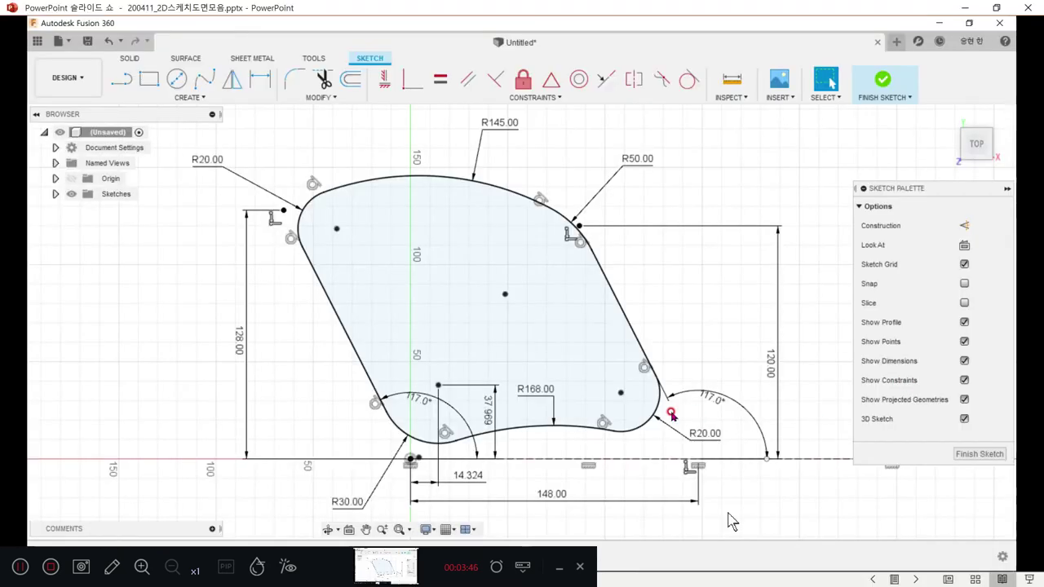
{"action": "key", "text": "alt+Tab"}
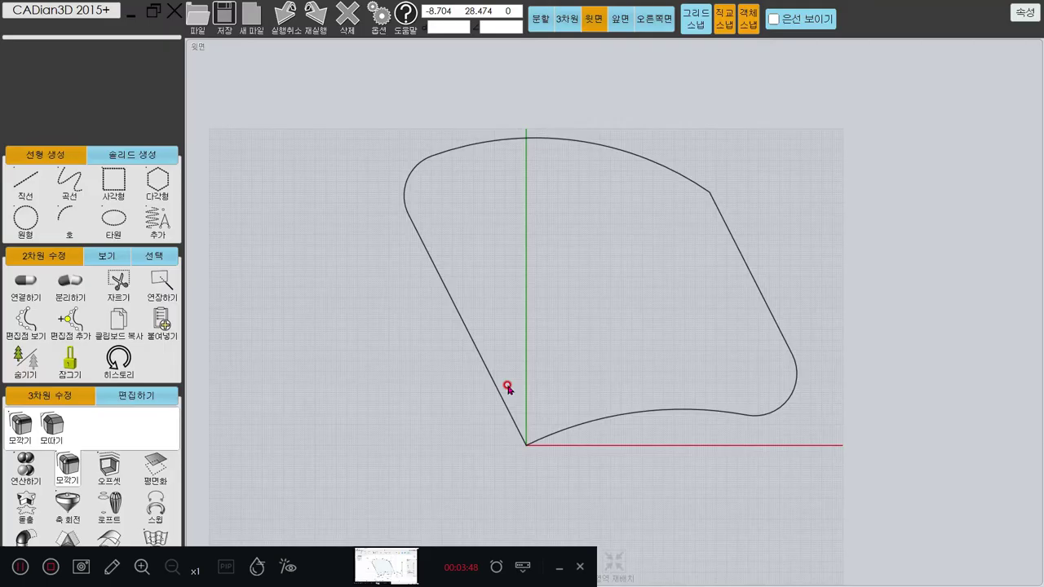
{"action": "left_click", "coordinate": [432, 262]}
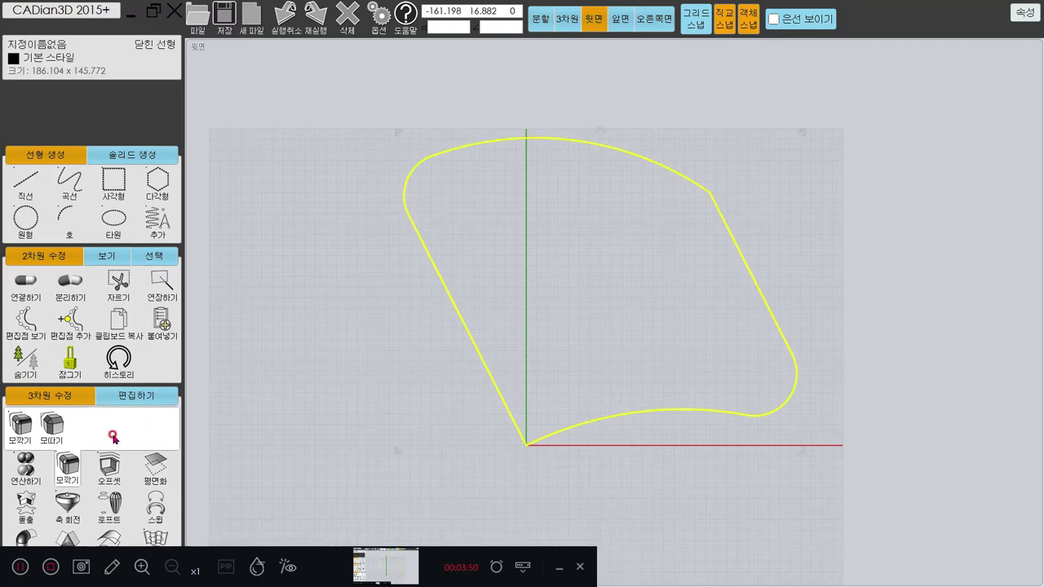
{"action": "left_click", "coordinate": [20, 426]}
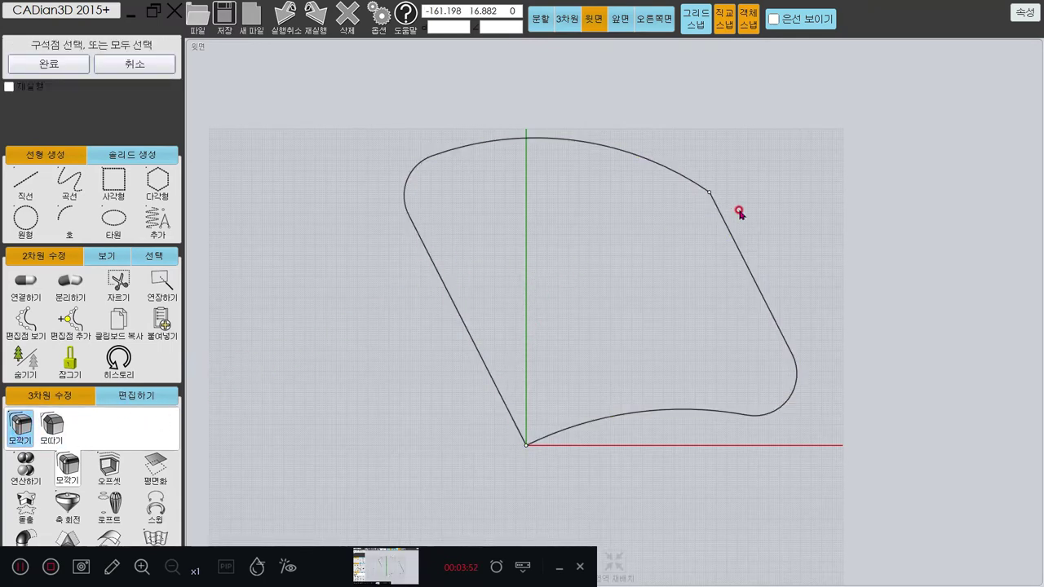
{"action": "left_click", "coordinate": [658, 227]}
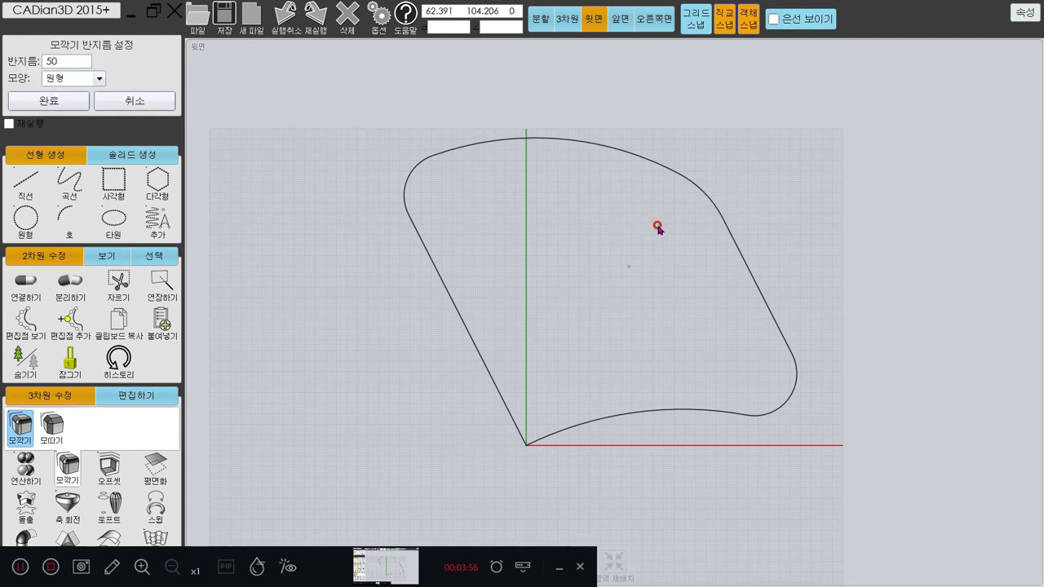
{"action": "key", "text": "Return"}
Step: Fillet the profile's lower-left corner at the origin with radius 30
{"action": "key", "text": "Return"}
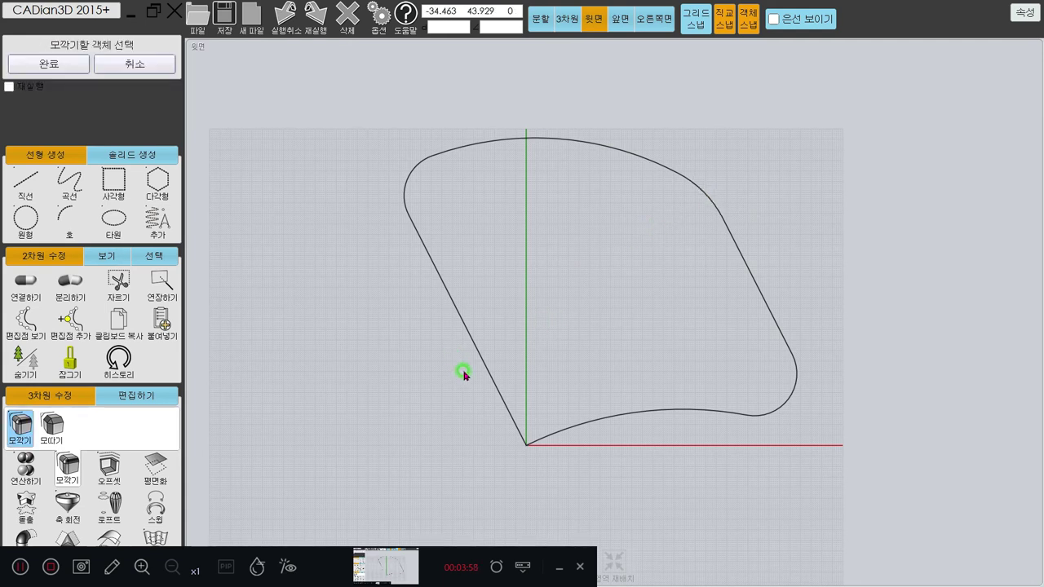
{"action": "left_click", "coordinate": [526, 447]}
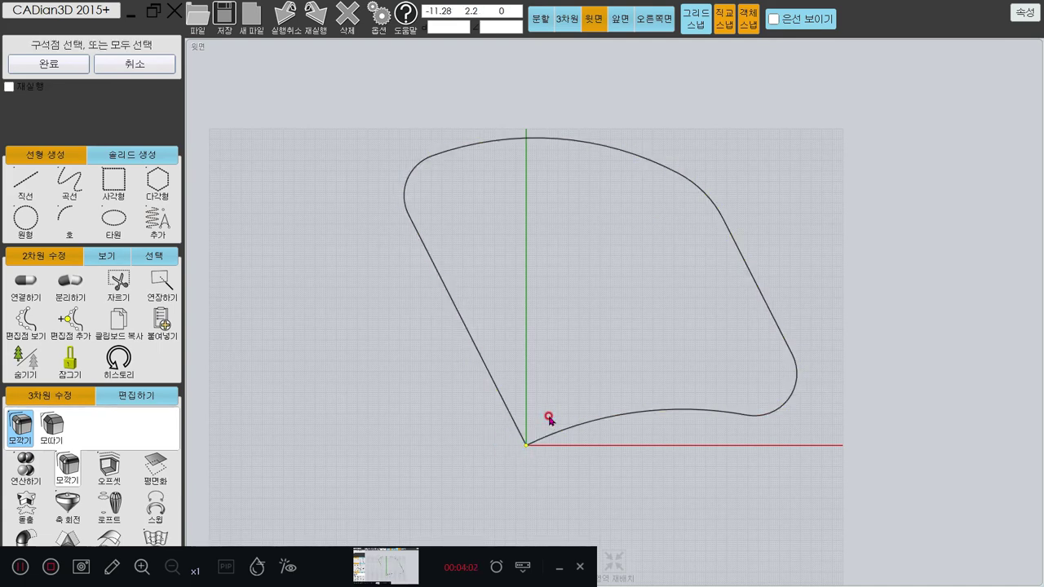
{"action": "left_click", "coordinate": [549, 418]}
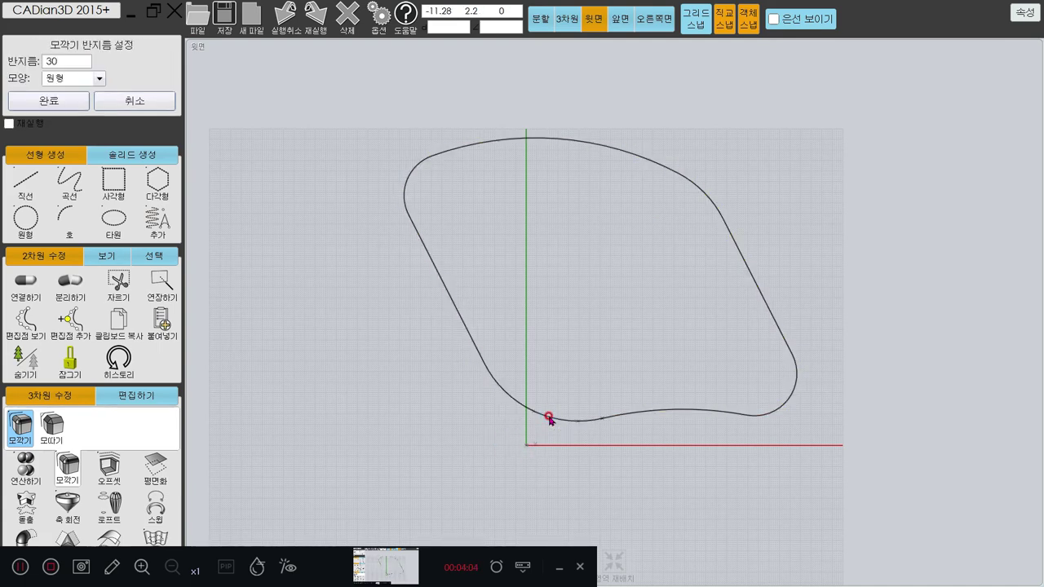
{"action": "key", "text": "Return"}
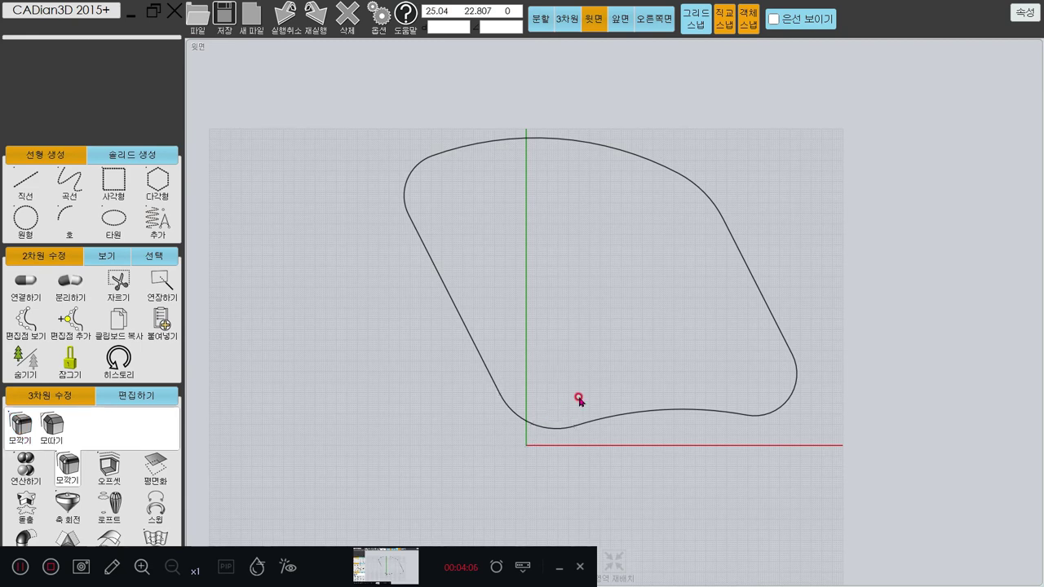
{"action": "middle_click_drag", "start_coordinate": [577, 401], "coordinate": [427, 342]}
{"action": "scroll", "coordinate": [427, 344], "scroll_direction": "up", "scroll_amount": 1}
{"action": "scroll", "coordinate": [427, 345], "scroll_direction": "down", "scroll_amount": 1}
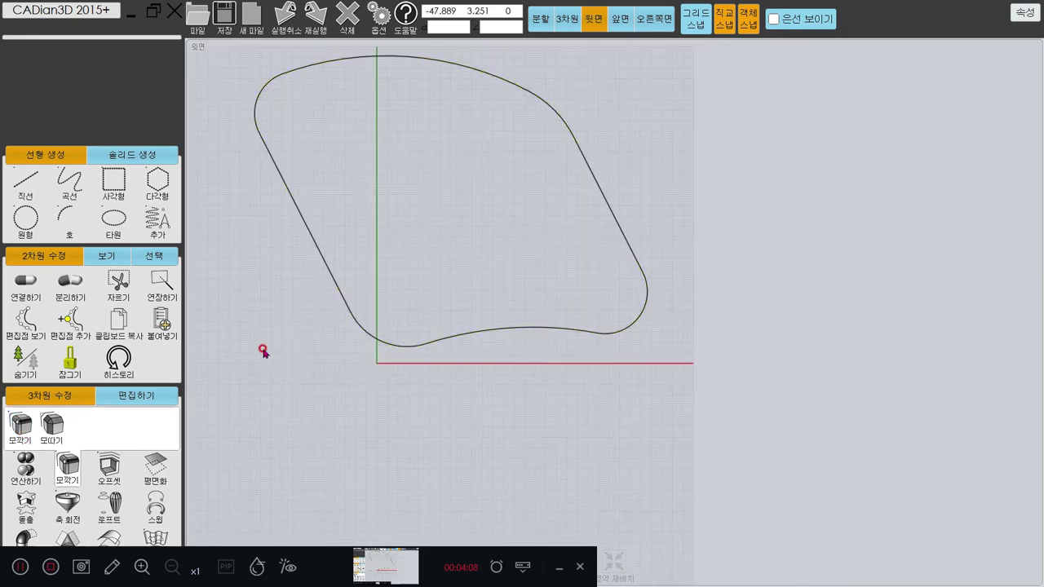
{"action": "left_click", "coordinate": [22, 160]}
{"action": "left_click", "coordinate": [43, 156]}
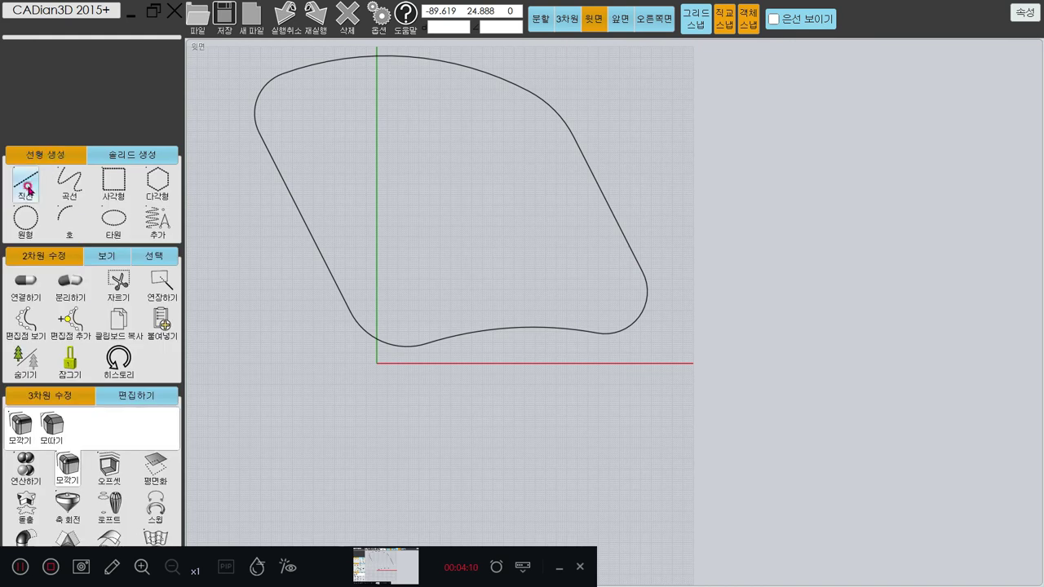
{"action": "left_click", "coordinate": [25, 187]}
{"action": "left_click", "coordinate": [352, 313]}
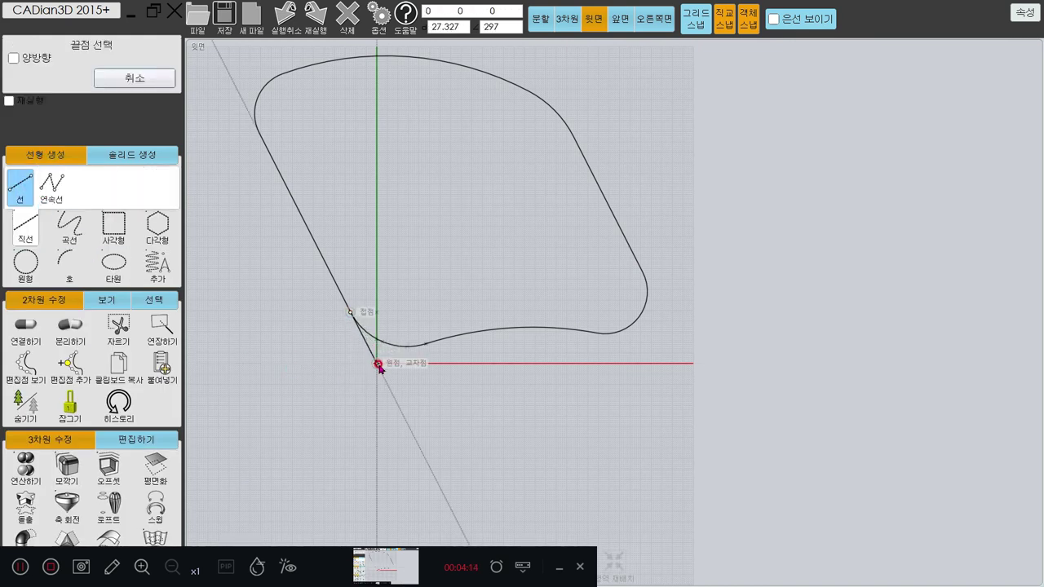
{"action": "key", "text": "Escape"}
{"action": "key", "text": "Return"}
{"action": "left_click", "coordinate": [642, 272]}
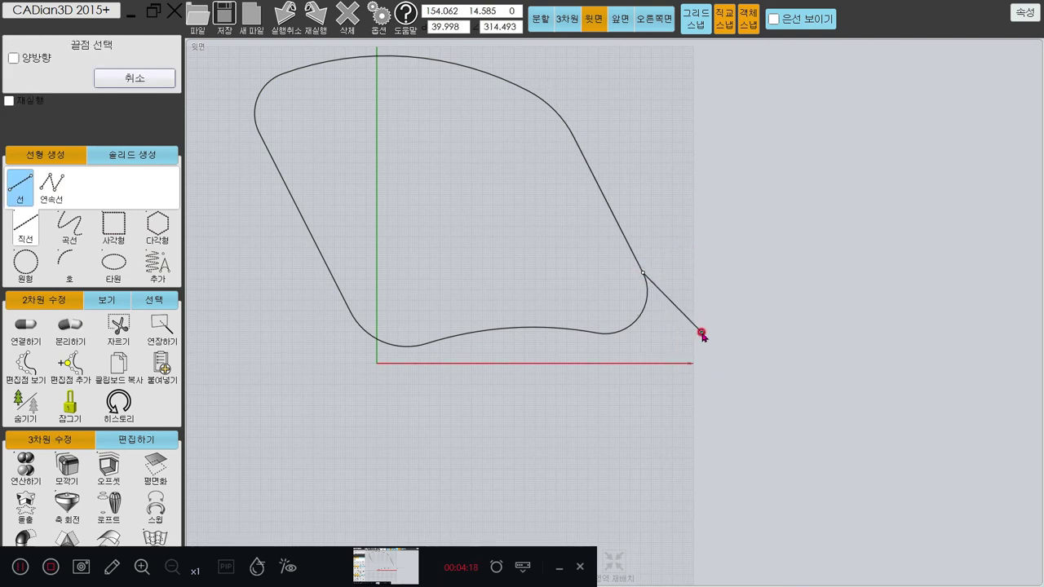
{"action": "key", "text": "Escape"}
Step: Examine the finished profile's slanted sides, arcs and rounded corners
{"action": "middle_click_drag", "start_coordinate": [676, 345], "coordinate": [729, 399]}
{"action": "scroll", "coordinate": [729, 399], "scroll_direction": "down", "scroll_amount": 2}
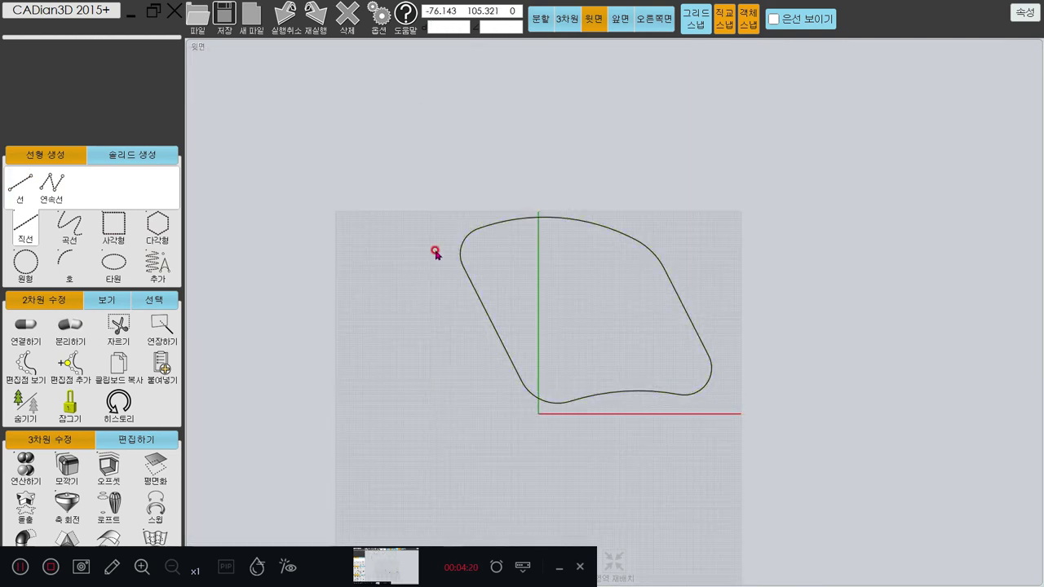
{"action": "scroll", "coordinate": [540, 326], "scroll_direction": "up", "scroll_amount": 4}
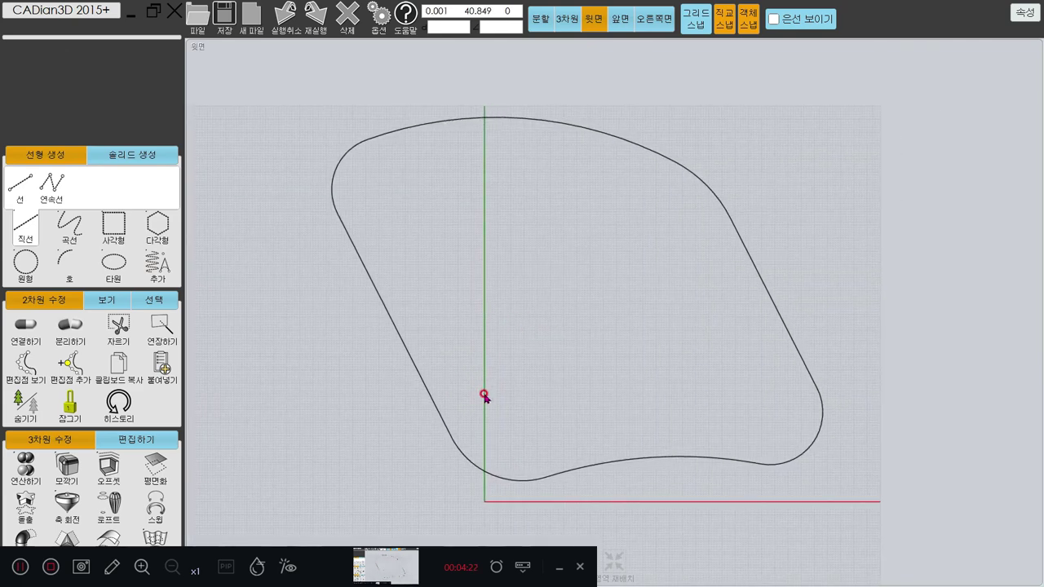
{"action": "left_click", "coordinate": [755, 467]}
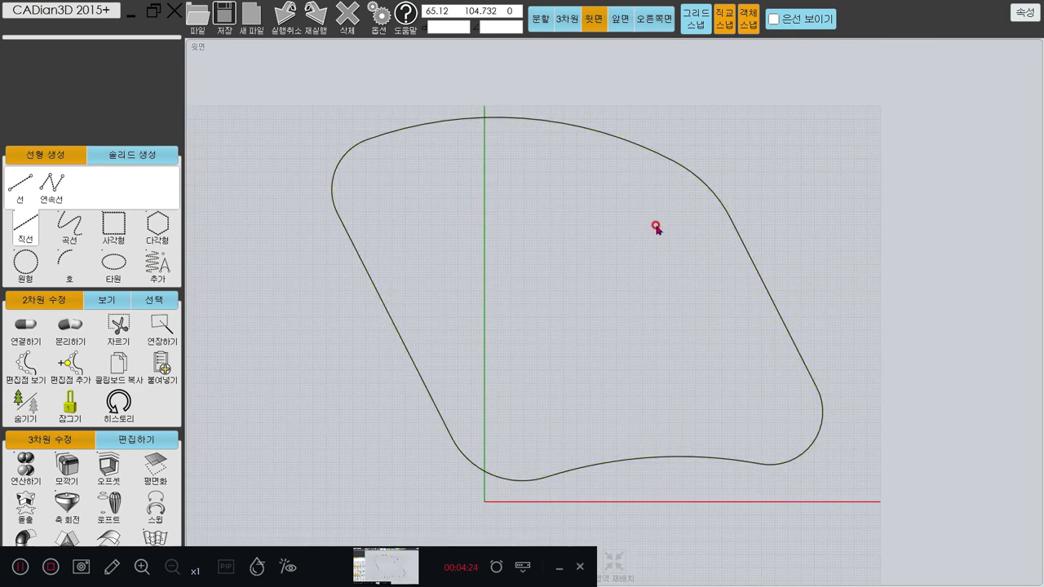
{"action": "key", "text": "Escape"}
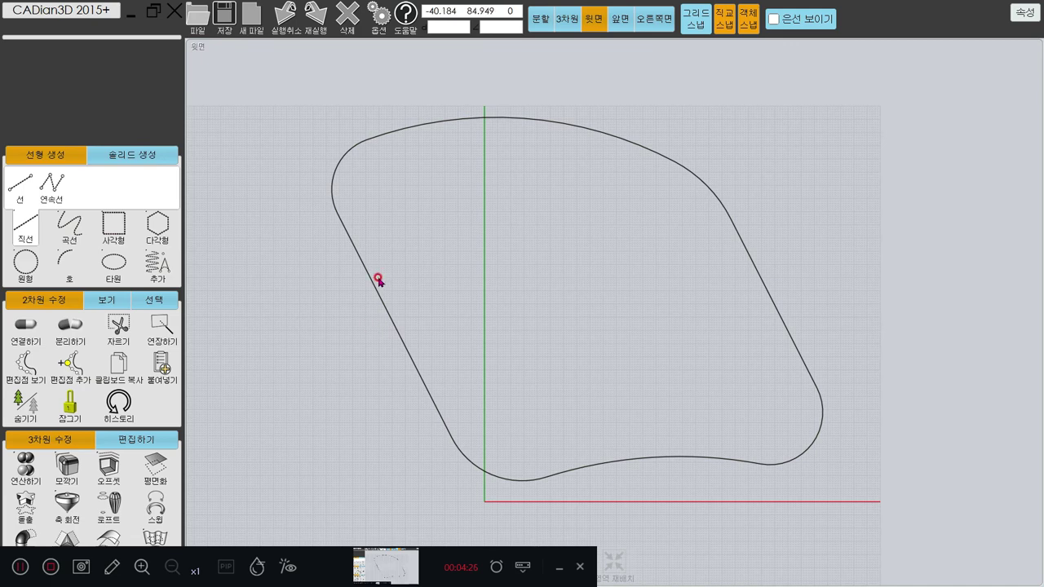
{"action": "left_click", "coordinate": [379, 281]}
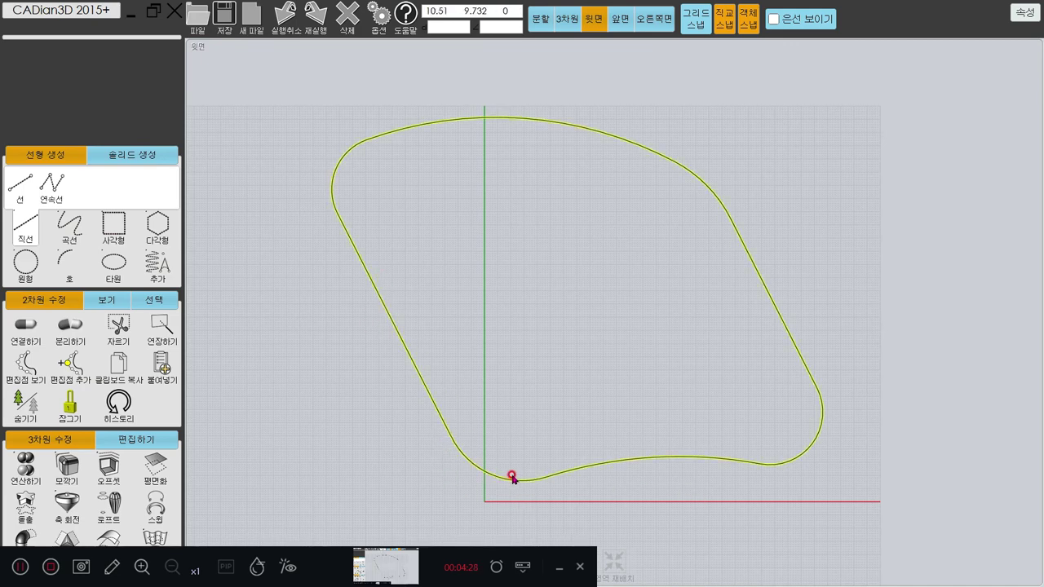
{"action": "key", "text": "Escape"}
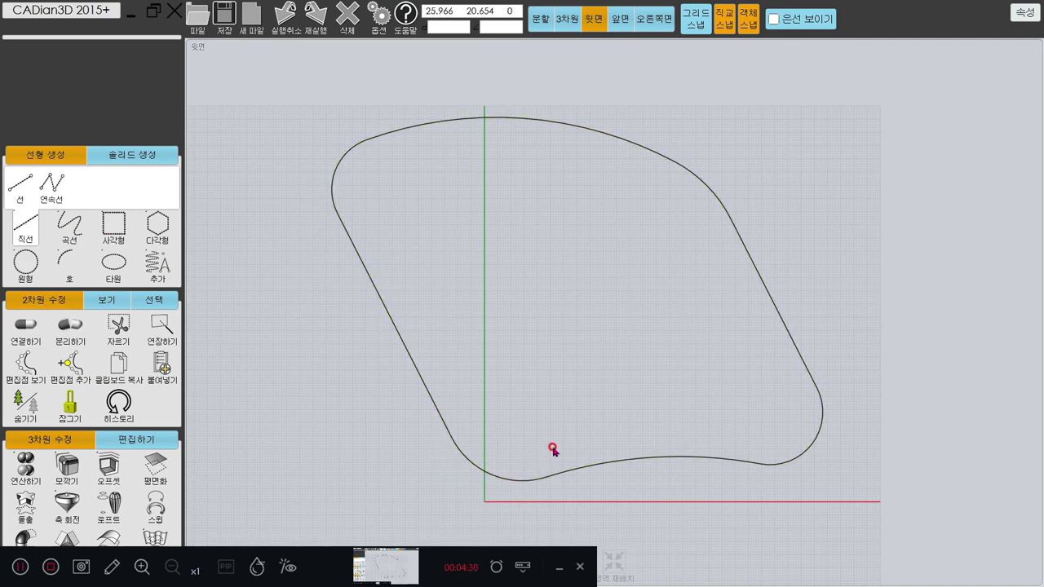
{"action": "scroll", "coordinate": [581, 435], "scroll_direction": "up", "scroll_amount": 1}
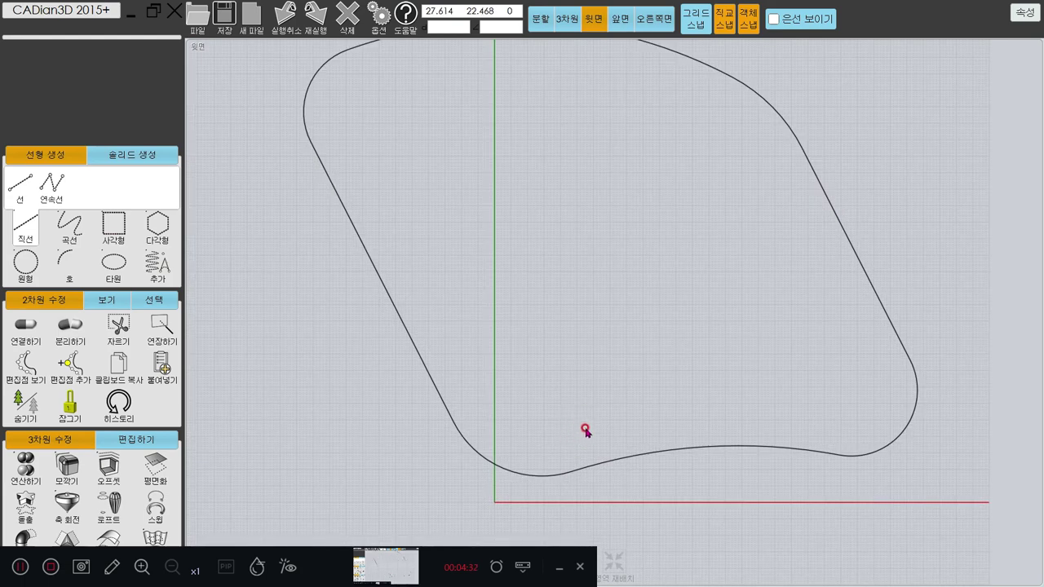
{"action": "middle_click_drag", "start_coordinate": [586, 430], "coordinate": [593, 451]}
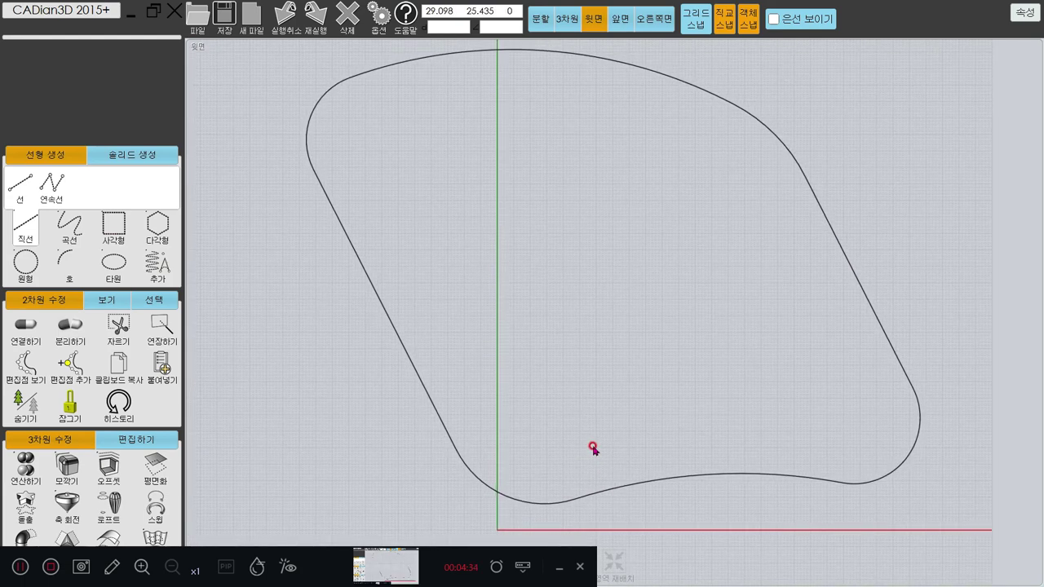